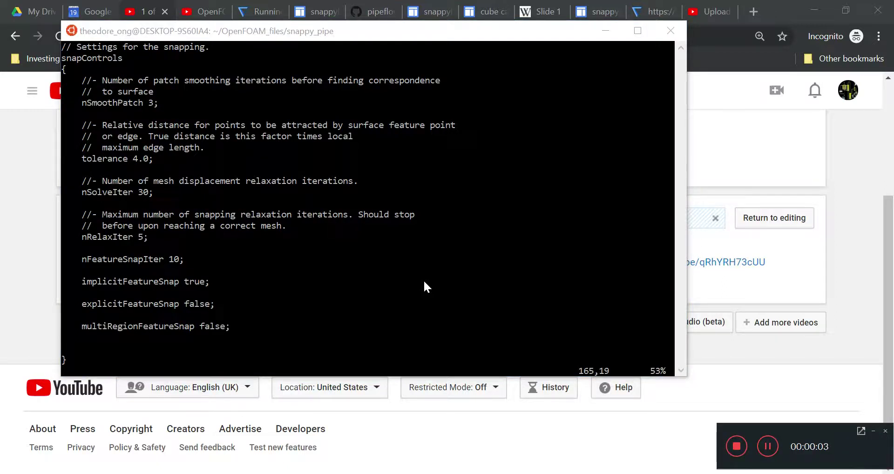
# - Review the feature-snapping settings in vim and glance at the current mesh in ParaView
pyautogui.click(85, 258)
pyautogui.moveTo(85, 255)
pyautogui.mouseDown()
pyautogui.moveTo(231, 327)
pyautogui.moveTo(167, 282)
pyautogui.moveTo(73, 265)
pyautogui.mouseUp()
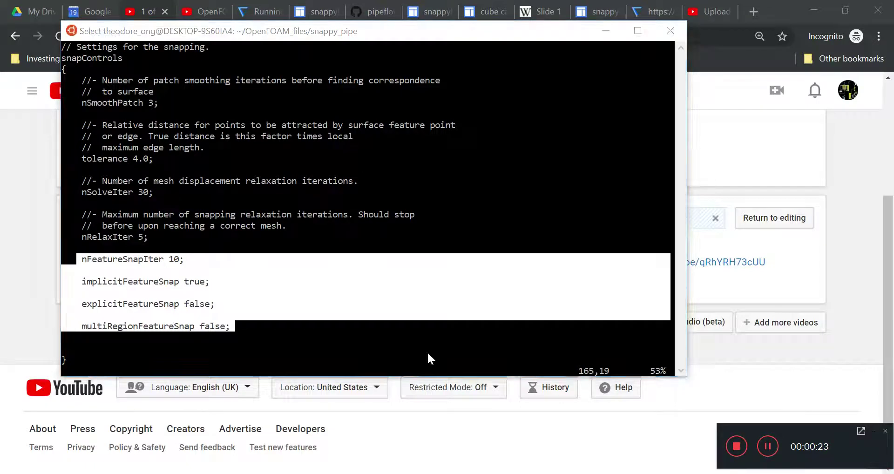
pyautogui.hotkey('alt', 'Tab')
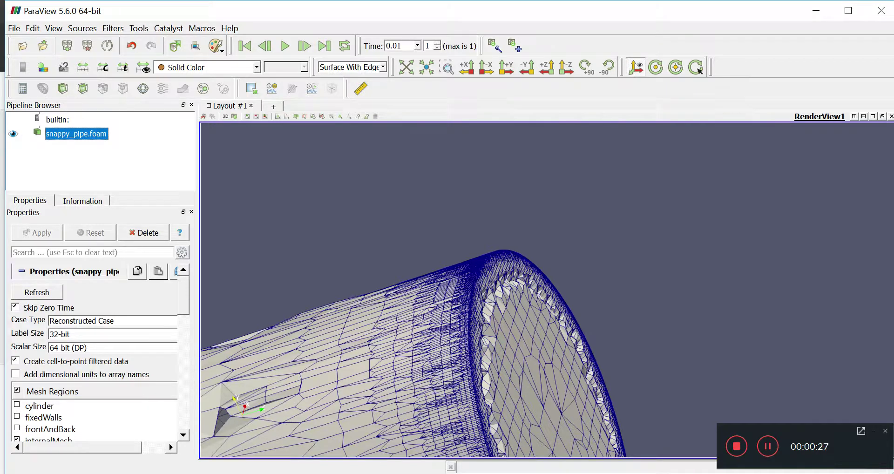
pyautogui.hotkey('alt', 'Tab')
# - Change the cylinder's refinement level from (0 5) to (2 5) and save with :wq
pyautogui.scroll(13, 313, 197)
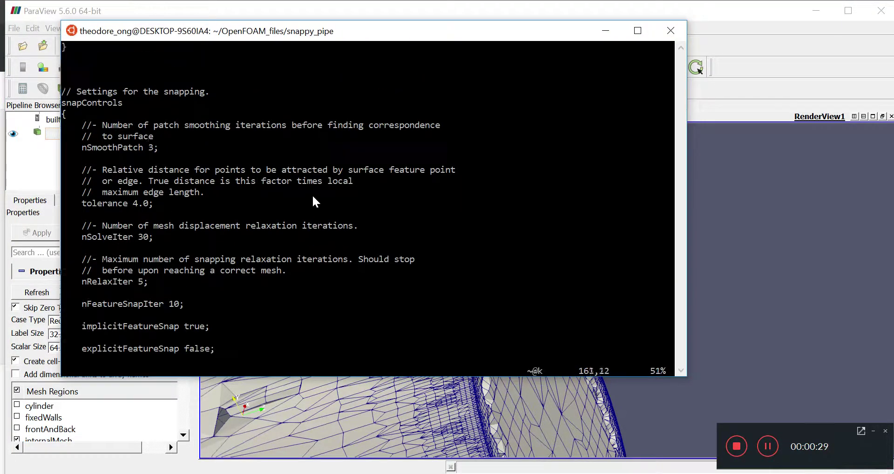
pyautogui.scroll(9, 313, 199)
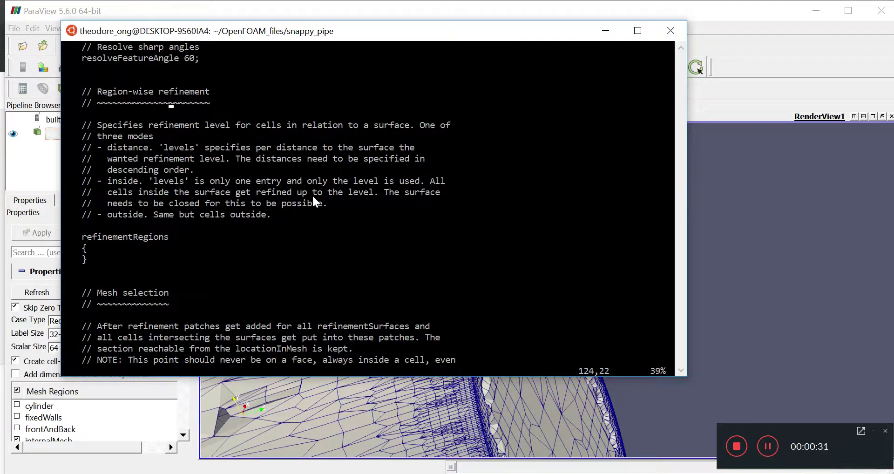
pyautogui.scroll(2, 312, 197)
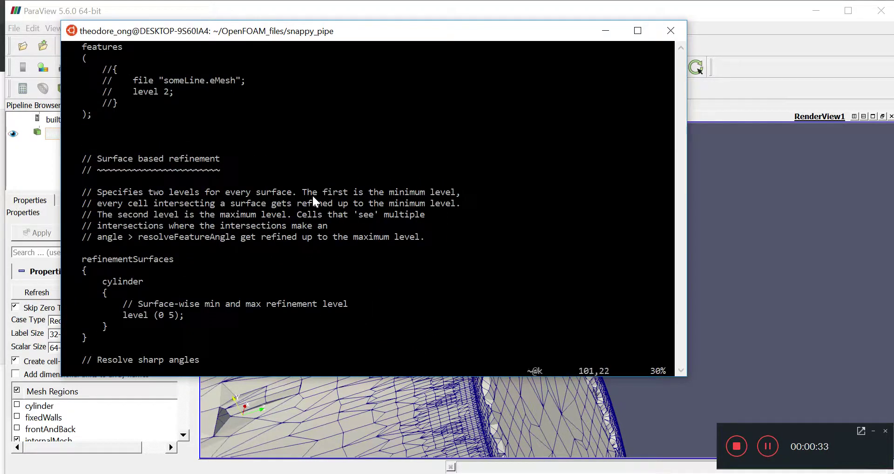
pyautogui.scroll(-1, 312, 194)
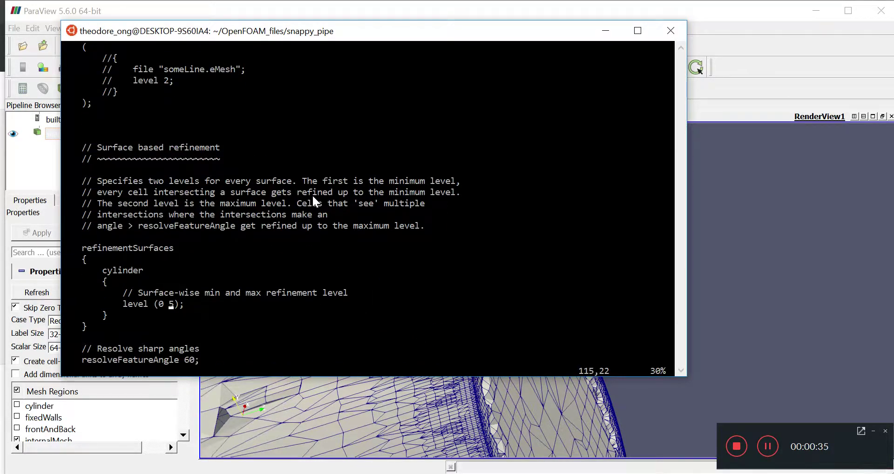
pyautogui.write('s')
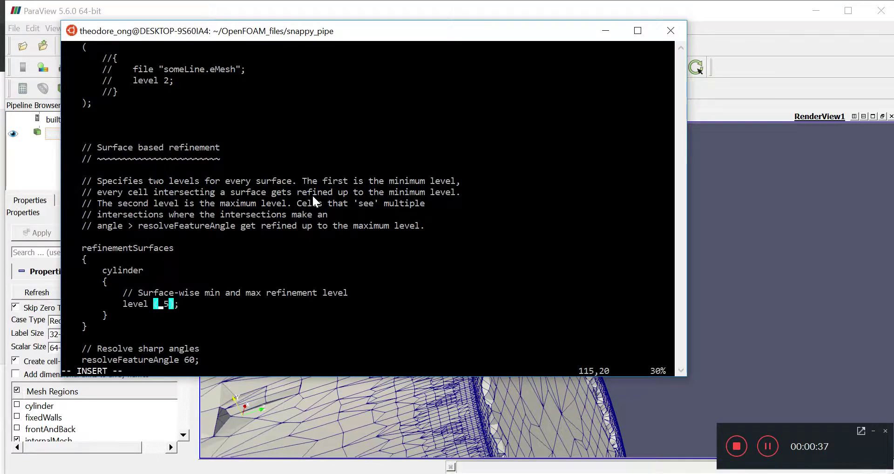
pyautogui.write('2')
pyautogui.press('Escape')
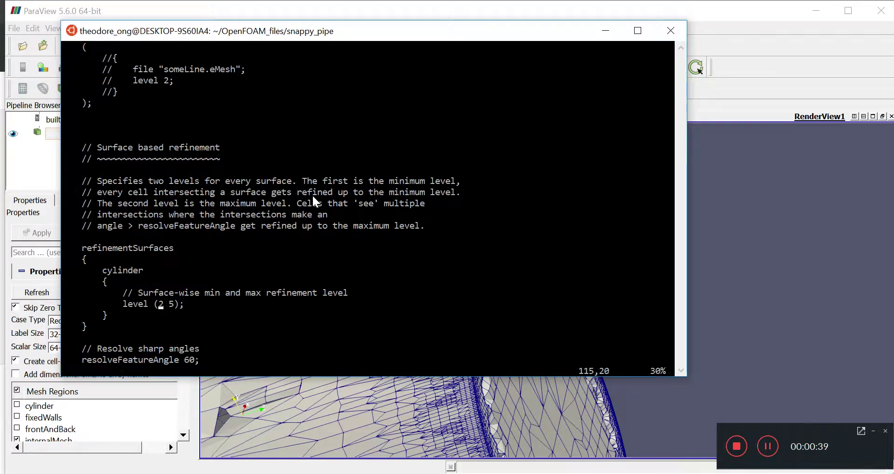
pyautogui.write(':wq')
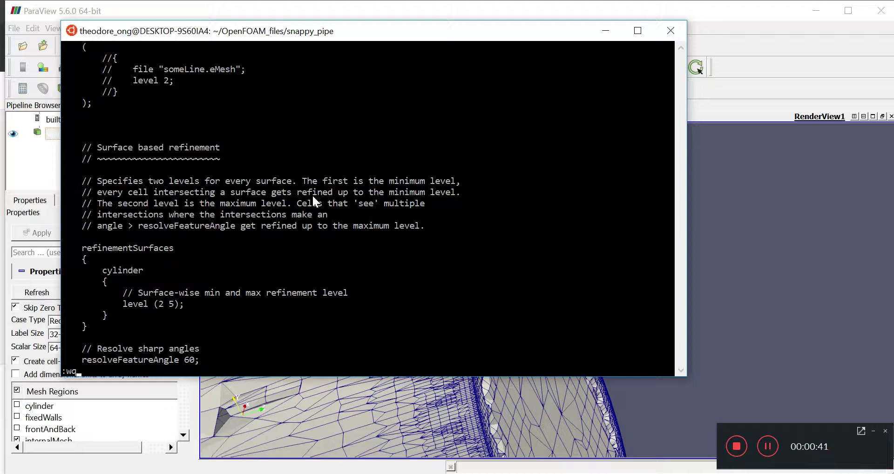
pyautogui.press('Return')
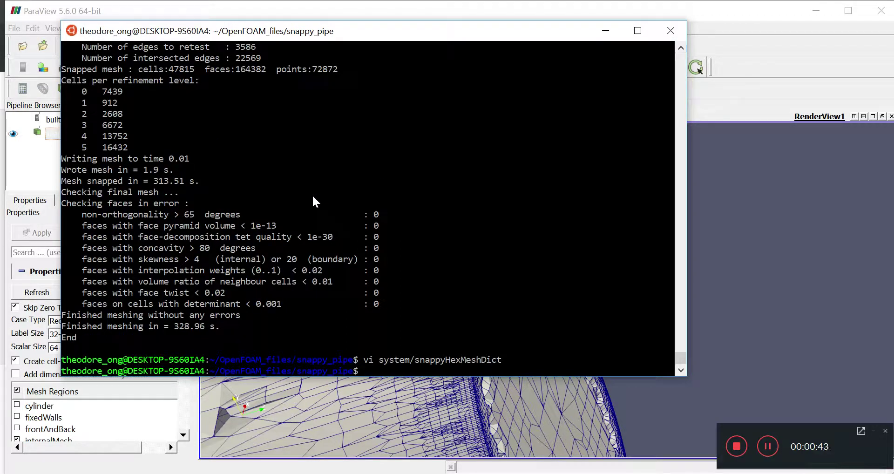
pyautogui.press('Up')
pyautogui.press('Up')
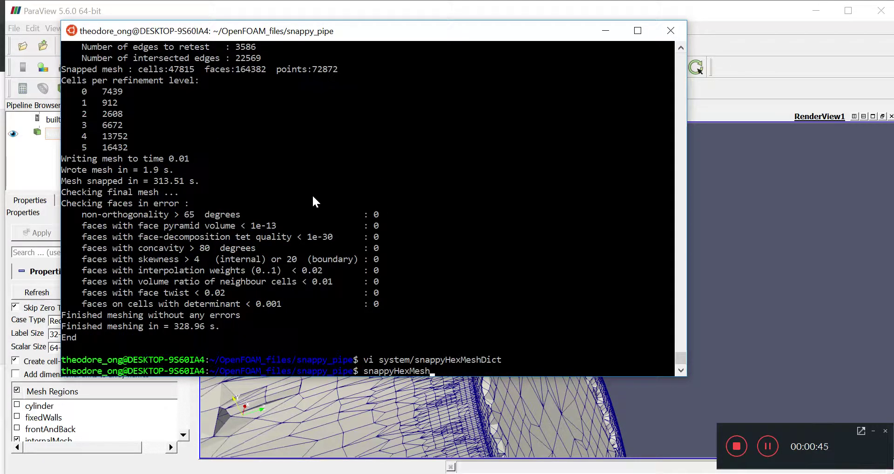
pyautogui.press('Up')
pyautogui.press('Return')
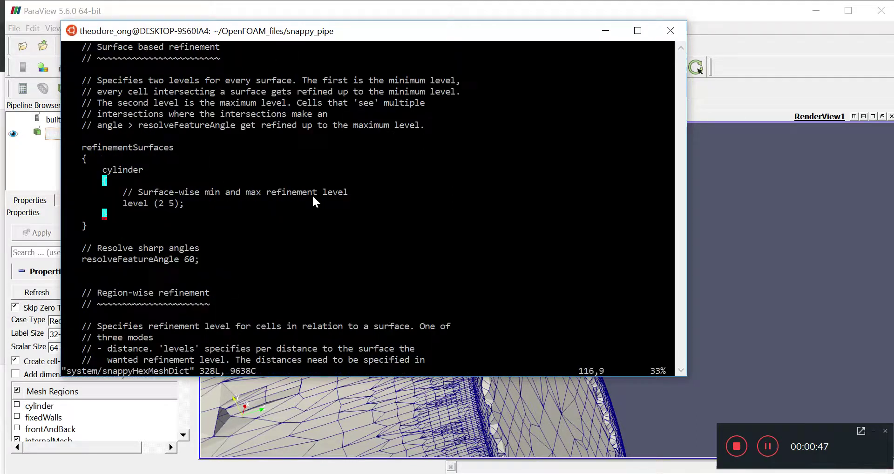
pyautogui.press('Down')
pyautogui.press('Down')
pyautogui.press('Down')
pyautogui.press('Down')
pyautogui.press('Down')
pyautogui.press('Down')
pyautogui.press('Down')
pyautogui.press('Down')
pyautogui.press('Down')
pyautogui.press('Down')
pyautogui.press('Down')
pyautogui.press('Down')
pyautogui.press('Down')
pyautogui.press('Down')
pyautogui.press('Down')
pyautogui.press('Down')
pyautogui.press('Down')
pyautogui.press('Down')
pyautogui.press('Down')
pyautogui.press('Down')
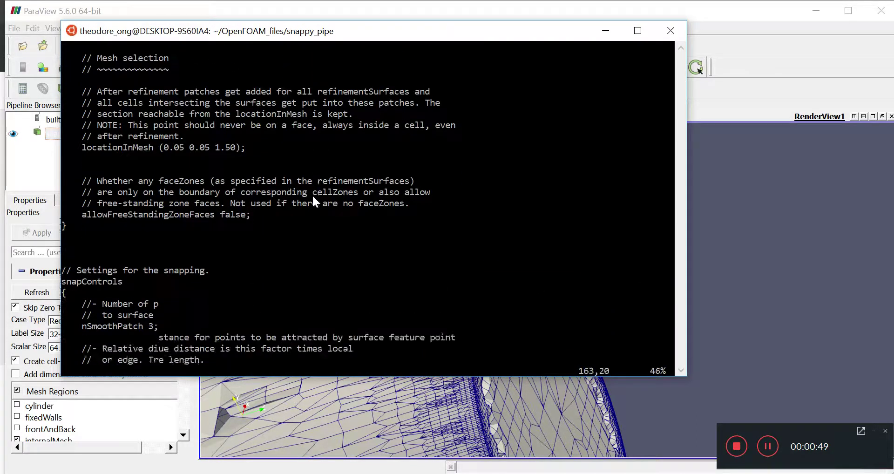
pyautogui.press('Down')
pyautogui.press('Down')
pyautogui.press('Down')
pyautogui.press('Down')
pyautogui.press('Down')
pyautogui.press('Down')
pyautogui.press('Down')
pyautogui.press('Down')
pyautogui.press('Down')
pyautogui.press('Down')
pyautogui.press('Down')
pyautogui.press('Down')
pyautogui.press('Down')
pyautogui.press('Down')
pyautogui.press('Down')
pyautogui.press('Down')
pyautogui.press('Down')
pyautogui.press('Down')
pyautogui.press('Down')
pyautogui.press('Down')
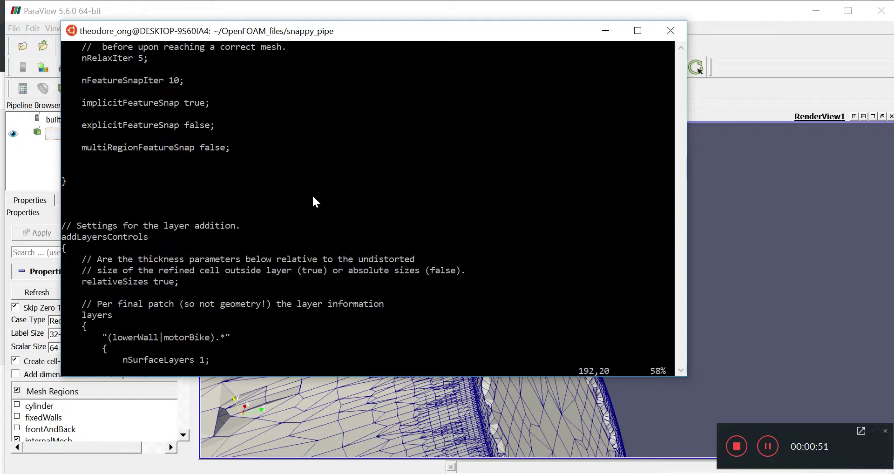
pyautogui.press('Up')
pyautogui.press('Up')
pyautogui.press('Up')
pyautogui.press('Up')
pyautogui.press('Up')
pyautogui.press('Up')
pyautogui.press('Up')
pyautogui.press('Up')
pyautogui.press('Up')
pyautogui.press('Up')
pyautogui.press('Up')
pyautogui.press('Up')
pyautogui.press('Up')
pyautogui.press('Up')
pyautogui.moveTo(82, 125); pyautogui.dragTo(169, 200)
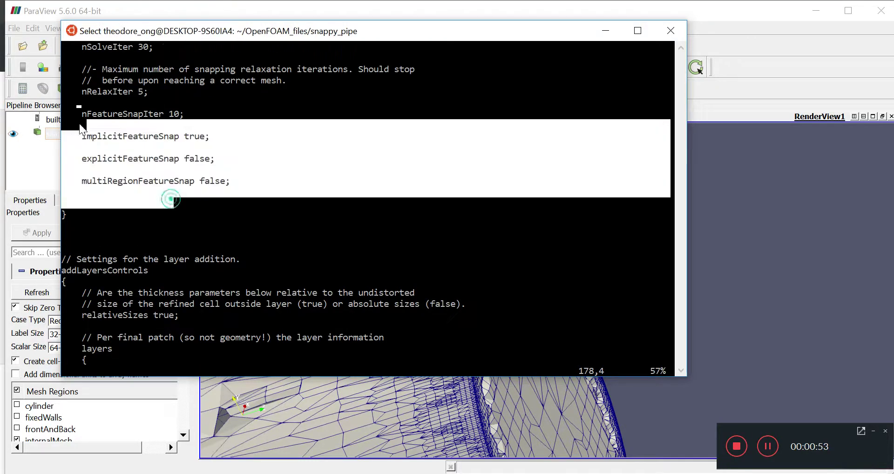
pyautogui.moveTo(82, 113); pyautogui.dragTo(291, 216)
pyautogui.rightClick(291, 216)
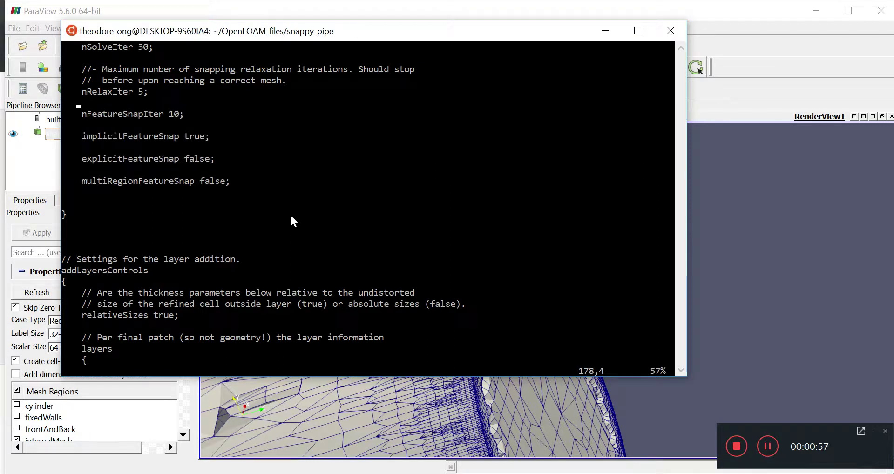
pyautogui.write(':')
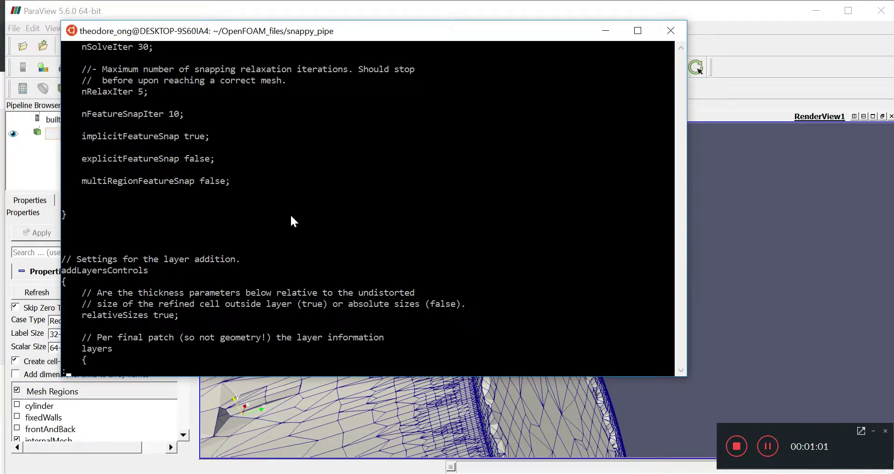
pyautogui.write('wq')
pyautogui.press('Return')
pyautogui.press('Up')
pyautogui.press('Up')
pyautogui.press('Up')
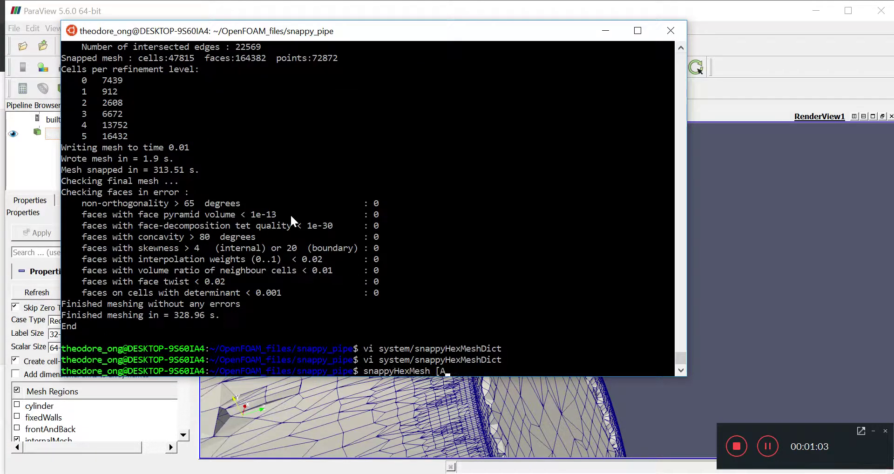
# - Rerun snappyHexMesh from shell history, producing a 189320-cell mesh without errors
pyautogui.press('Down')
pyautogui.press('Down')
pyautogui.press('Up')
pyautogui.press('Up')
pyautogui.press('BackSpace')
pyautogui.press('BackSpace')
pyautogui.press('Return')
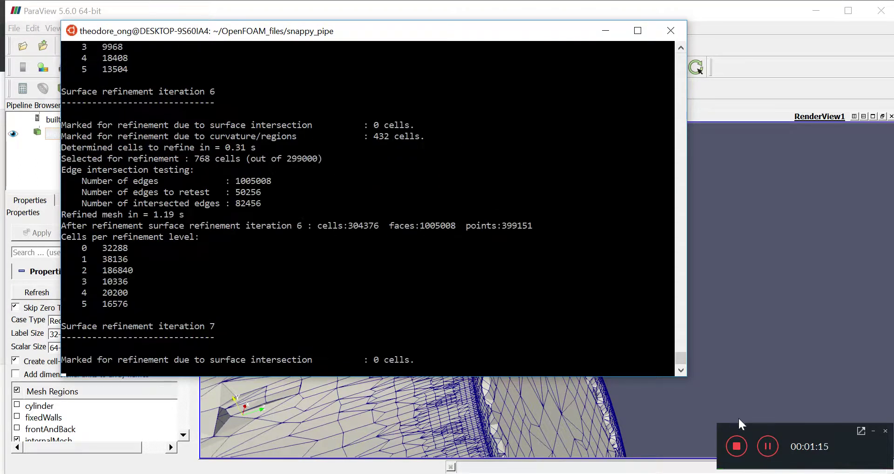
pyautogui.click(777, 448)
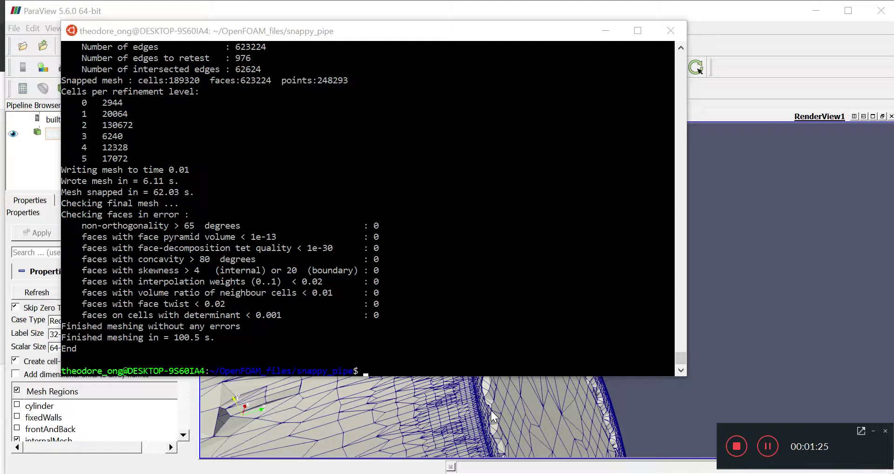
pyautogui.click(205, 340)
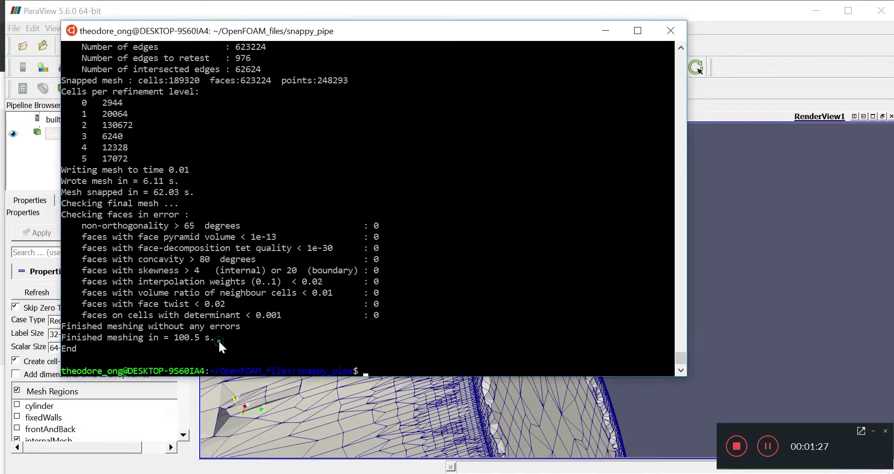
# - Load the regenerated snappy_pipe.foam as a second reader and hide the original one
pyautogui.moveTo(124, 298); pyautogui.dragTo(63, 293)
pyautogui.click(191, 338)
pyautogui.click(289, 393)
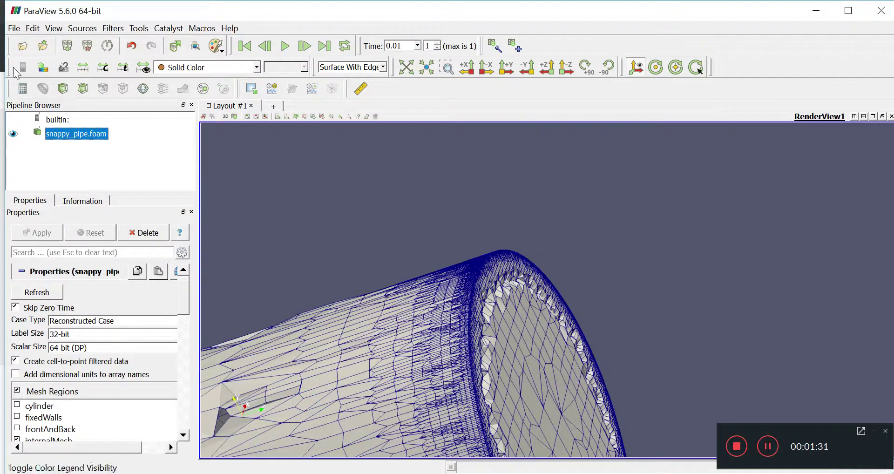
pyautogui.click(23, 45)
pyautogui.doubleClick(245, 228)
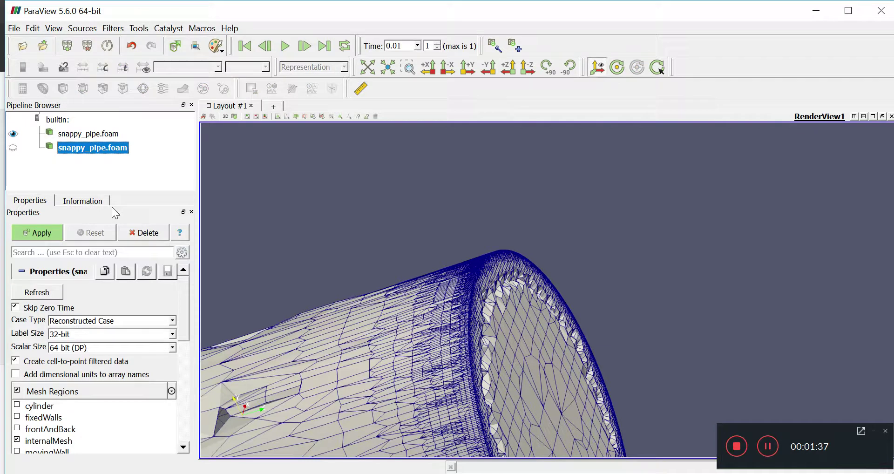
pyautogui.click(13, 134)
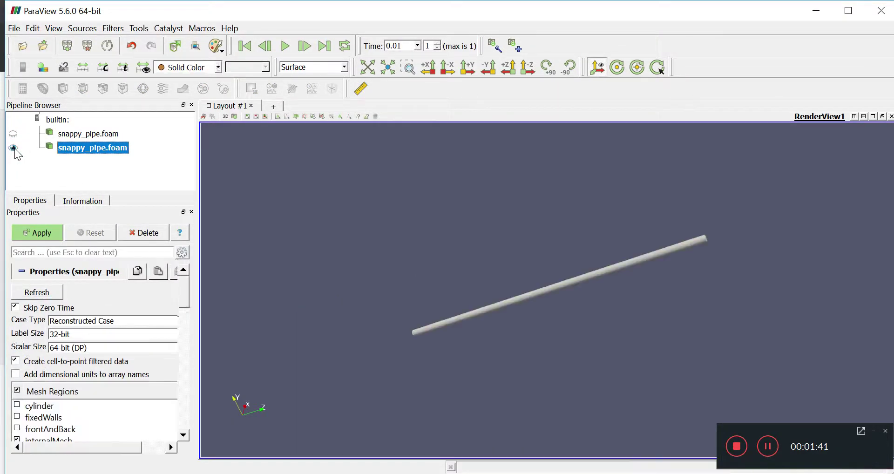
# - Orbit and zoom to view the pipe's circular end face and its jagged ring of wall cells
pyautogui.scroll(5, 703, 249)
pyautogui.moveTo(697, 248); pyautogui.dragTo(611, 230)
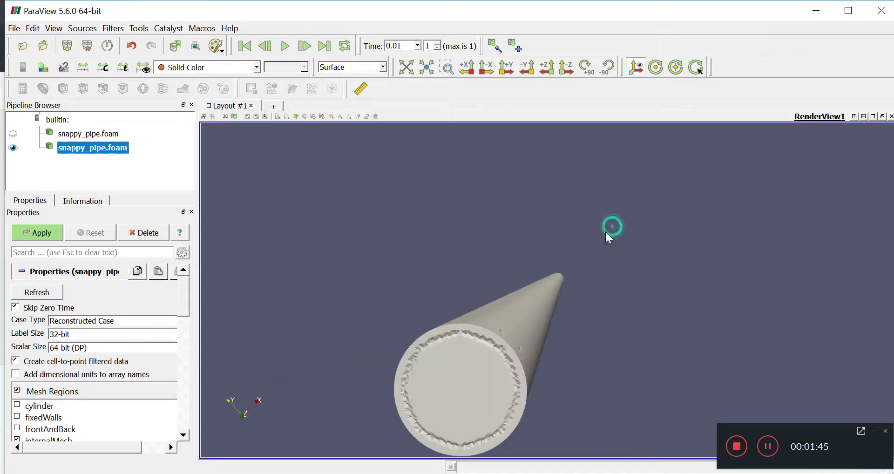
pyautogui.moveTo(458, 378); pyautogui.dragTo(589, 274)
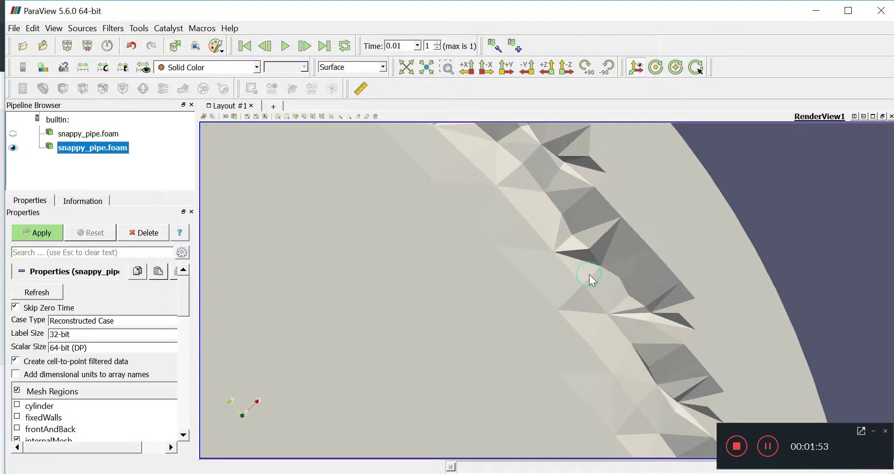
pyautogui.scroll(-5, 612, 298)
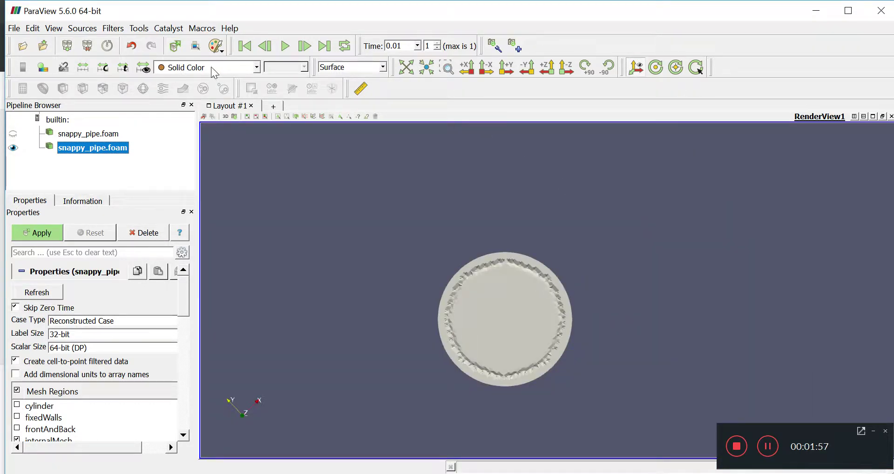
# - Switch the new pipe's representation to Surface With Edges
pyautogui.click(381, 67)
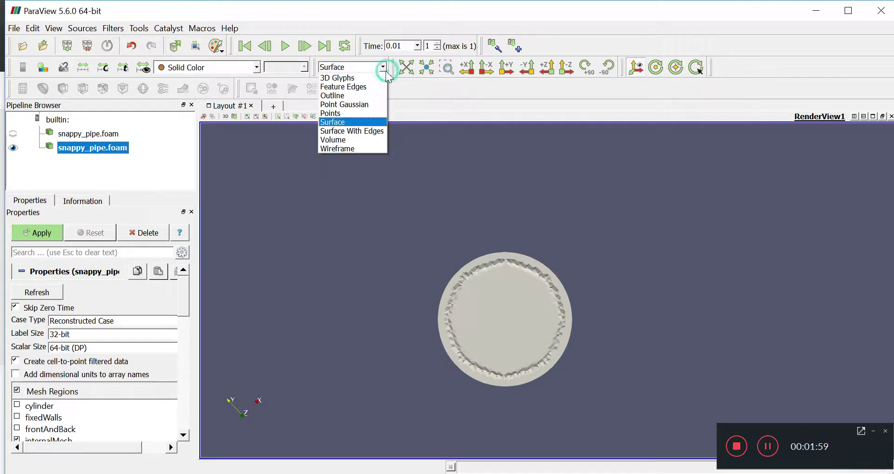
pyautogui.click(358, 130)
pyautogui.scroll(10, 485, 291)
pyautogui.scroll(-10, 559, 261)
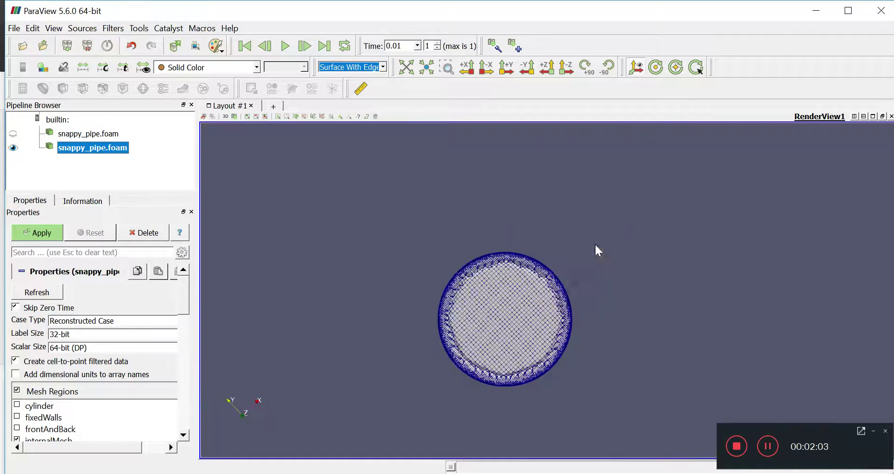
# - Compare the original and new meshes, leaving only the new snappy_pipe.foam visible
pyautogui.click(13, 148)
pyautogui.click(13, 133)
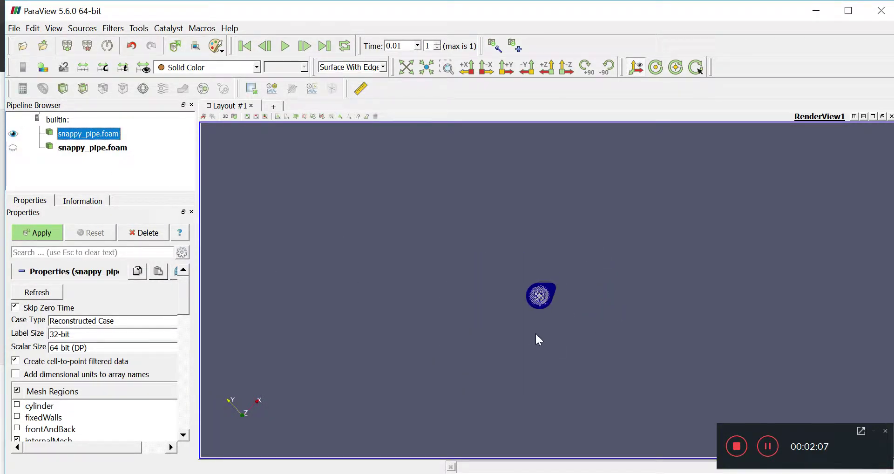
pyautogui.scroll(10, 535, 336)
pyautogui.scroll(-6, 542, 331)
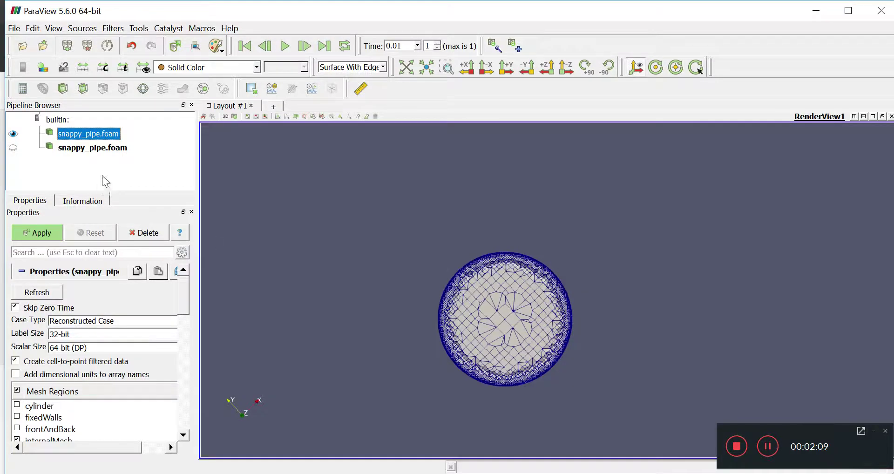
pyautogui.click(13, 148)
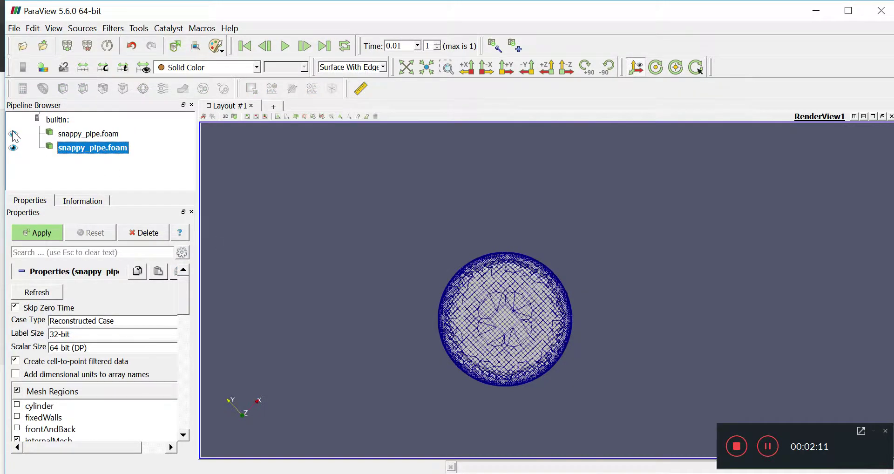
pyautogui.click(13, 134)
# - Zoom and orbit to an end-on view of the pipe opening, then hide the new mesh
pyautogui.scroll(5, 556, 318)
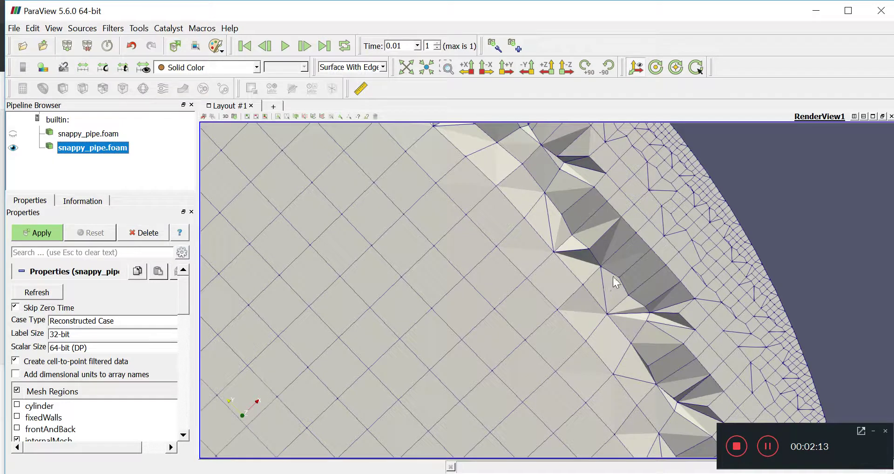
pyautogui.scroll(-5, 622, 340)
pyautogui.scroll(5, 622, 336)
pyautogui.scroll(-5, 624, 370)
pyautogui.scroll(1, 559, 354)
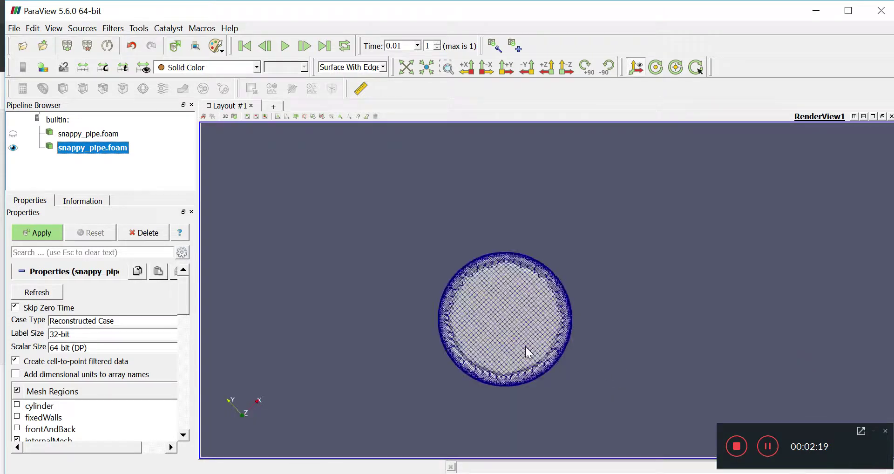
pyautogui.moveTo(525, 347); pyautogui.dragTo(505, 350)
pyautogui.moveTo(289, 299); pyautogui.dragTo(599, 264)
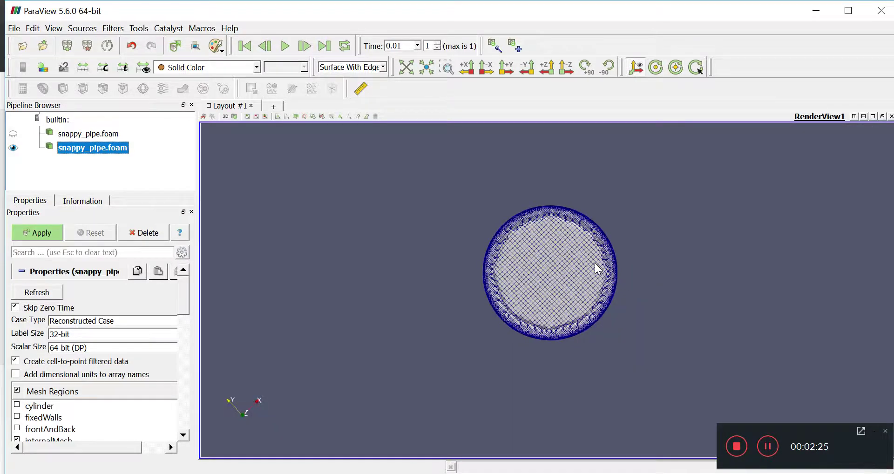
pyautogui.click(13, 148)
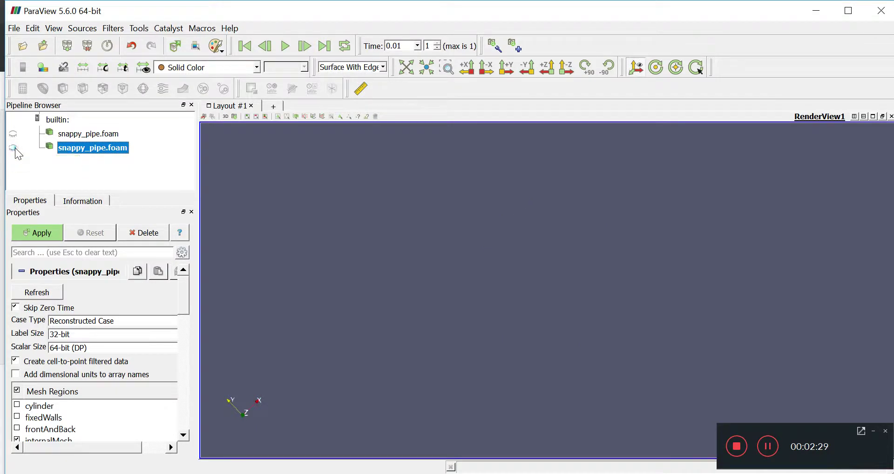
# - Reopen system/snappyHexMeshDict in vi from the shell history
pyautogui.hotkey('alt', 'Tab')
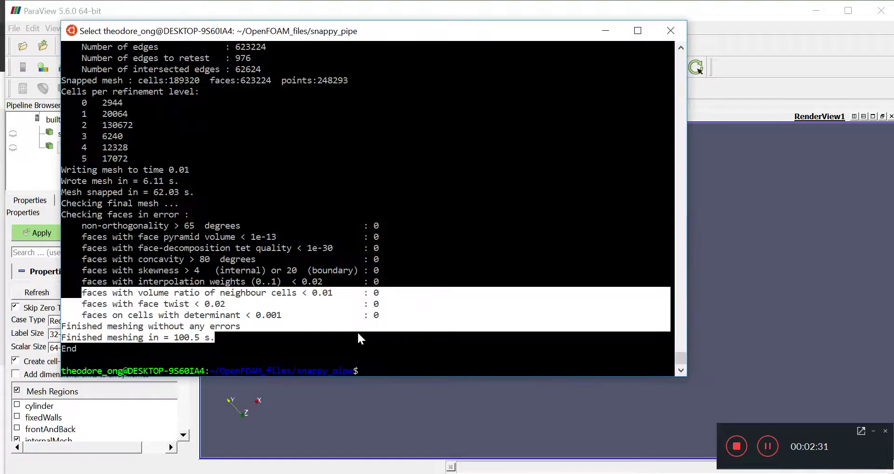
pyautogui.press('Escape')
pyautogui.press('Up')
pyautogui.press('Return')
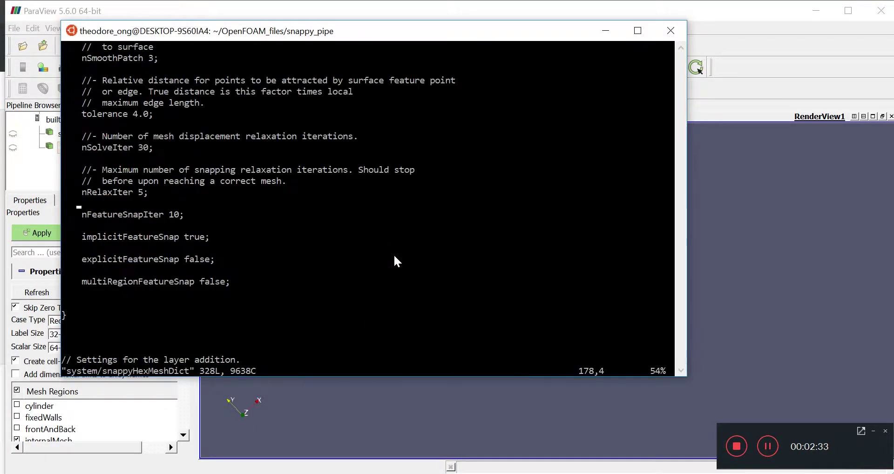
# - Change the cylinder's refinement level from (2 5) to (3 5) and leave insert mode
pyautogui.press('Up')
pyautogui.press('Up')
pyautogui.press('Up')
pyautogui.press('Up')
pyautogui.press('Up')
pyautogui.press('Up')
pyautogui.press('Up')
pyautogui.press('Up')
pyautogui.press('Up')
pyautogui.press('Up')
pyautogui.press('Up')
pyautogui.press('Up')
pyautogui.press('Up')
pyautogui.press('Up')
pyautogui.press('Up')
pyautogui.press('Up')
pyautogui.press('Up')
pyautogui.press('Up')
pyautogui.press('Up')
pyautogui.press('Up')
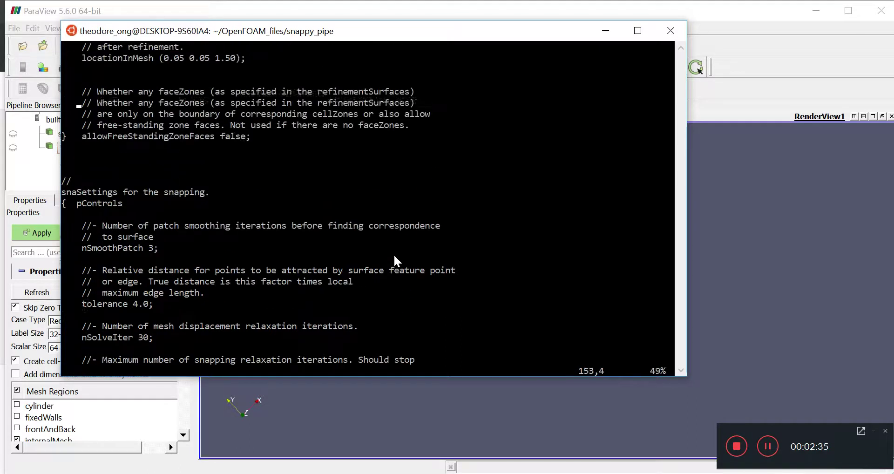
pyautogui.press('Up')
pyautogui.press('Up')
pyautogui.press('Up')
pyautogui.press('Up')
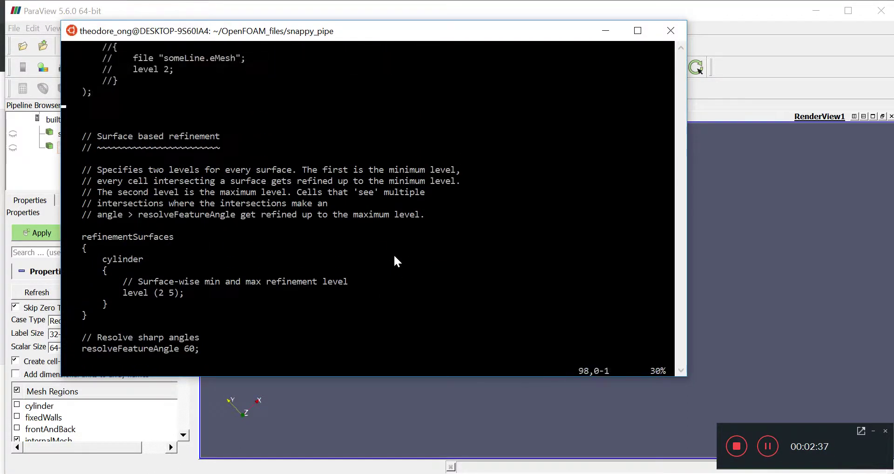
pyautogui.press('Down')
pyautogui.press('Down')
pyautogui.press('Down')
pyautogui.press('Down')
pyautogui.press('Down')
pyautogui.press('Down')
pyautogui.press('Down')
pyautogui.press('Down')
pyautogui.press('Down')
pyautogui.press('Down')
pyautogui.press('Down')
pyautogui.press('Down')
pyautogui.press('Down')
pyautogui.press('Down')
pyautogui.press('Down')
pyautogui.press('Down')
pyautogui.press('Down')
pyautogui.press('Up')
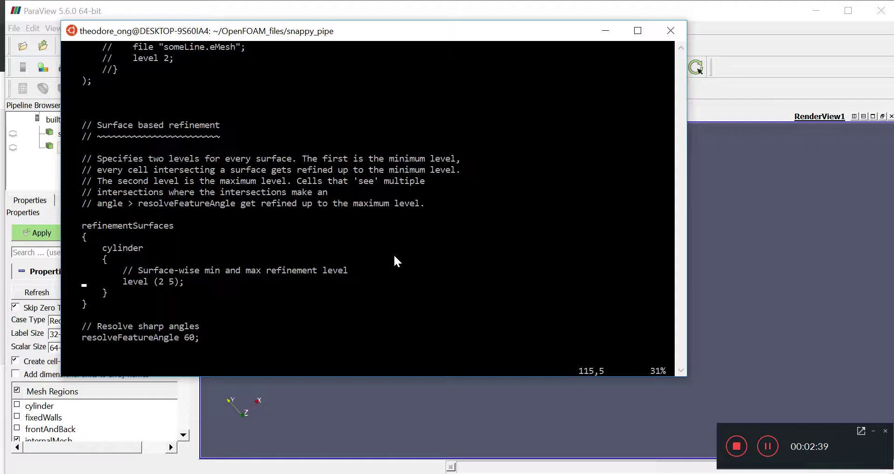
pyautogui.press('Right')
pyautogui.press('Right')
pyautogui.press('Right')
pyautogui.press('Right')
pyautogui.press('Right')
pyautogui.press('Right')
pyautogui.press('Right')
pyautogui.press('Right')
pyautogui.press('Right')
pyautogui.press('Right')
pyautogui.press('Right')
pyautogui.press('Right')
pyautogui.press('Right')
pyautogui.press('Right')
pyautogui.press('Right')
pyautogui.press('Right')
pyautogui.press('Right')
pyautogui.press('Right')
pyautogui.press('Left')
pyautogui.press('Left')
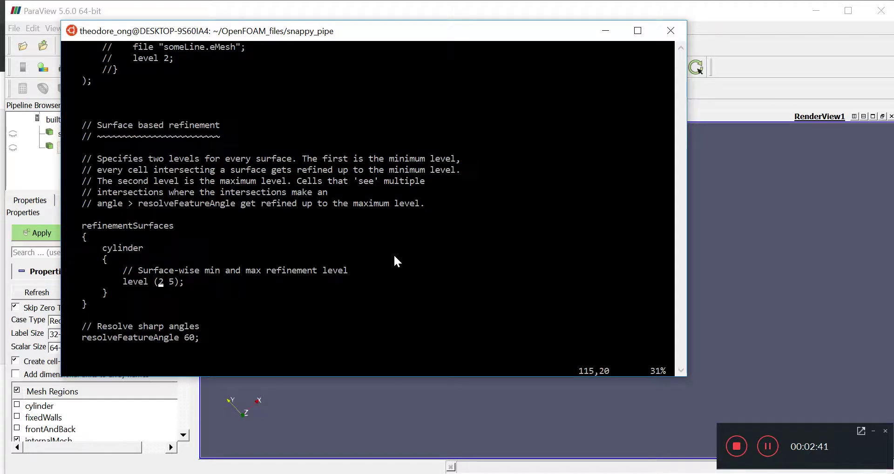
pyautogui.press('a')
pyautogui.press('BackSpace')
pyautogui.write('3')
pyautogui.press('Escape')
pyautogui.click(723, 256)
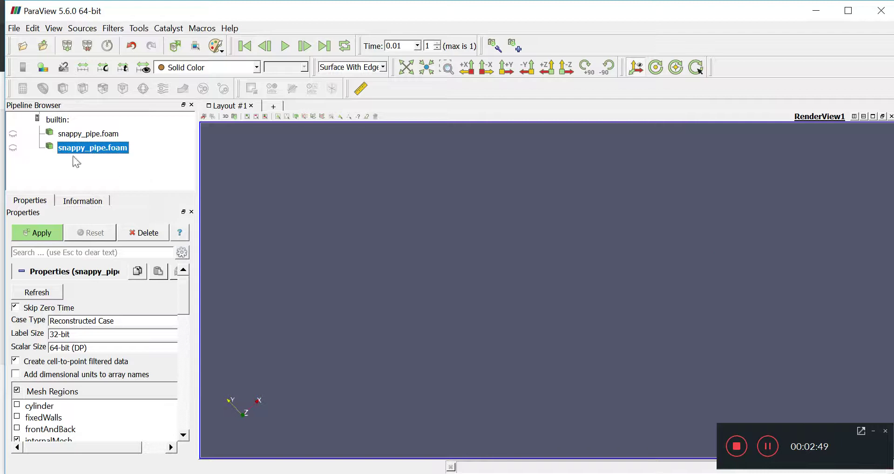
# - Show snappy_pipe.foam again and orbit and zoom around the pipe's tapered end to inspect its cells
pyautogui.click(13, 147)
pyautogui.scroll(10, 548, 345)
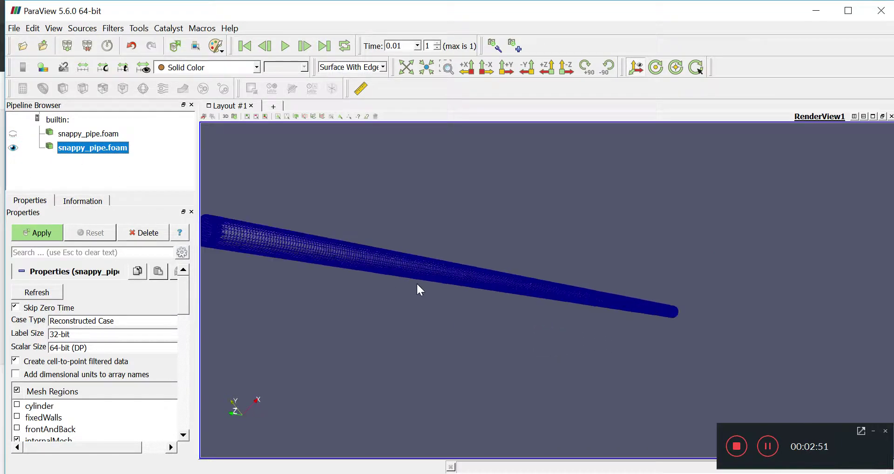
pyautogui.moveTo(417, 285); pyautogui.dragTo(471, 387)
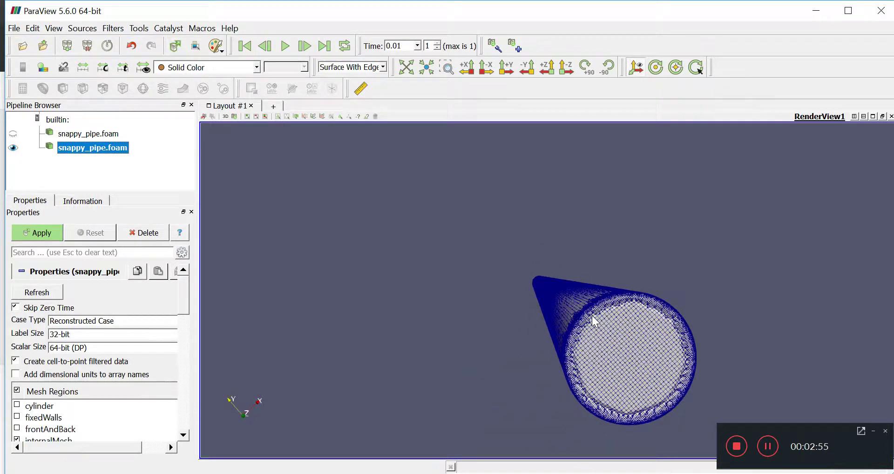
pyautogui.click(682, 374)
pyautogui.moveTo(383, 324); pyautogui.dragTo(570, 306)
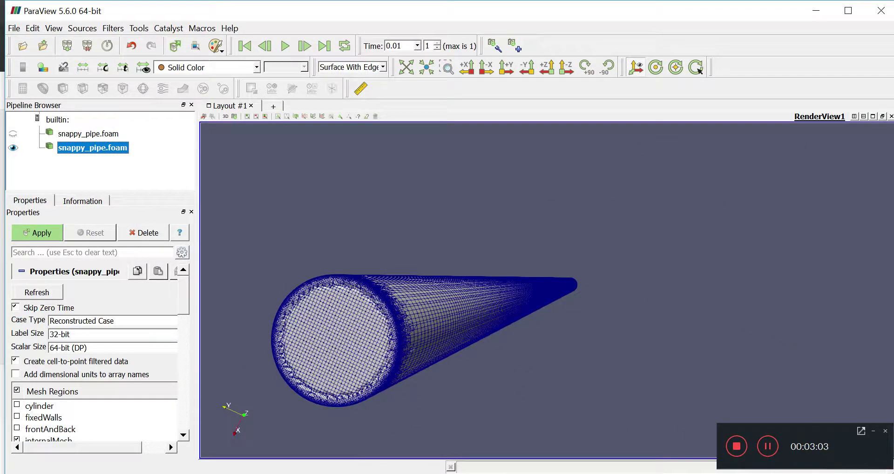
pyautogui.moveTo(339, 344); pyautogui.dragTo(364, 315)
pyautogui.scroll(2, 364, 315)
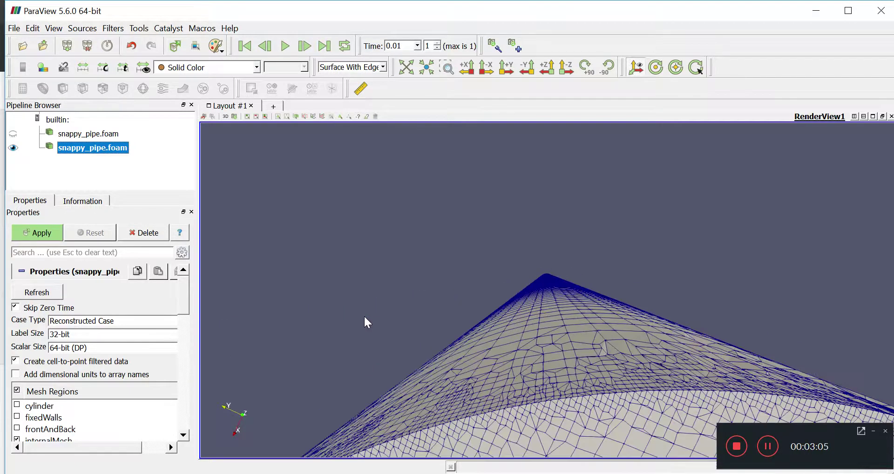
pyautogui.scroll(-3, 504, 373)
pyautogui.moveTo(527, 393); pyautogui.dragTo(526, 381)
pyautogui.scroll(3, 440, 246)
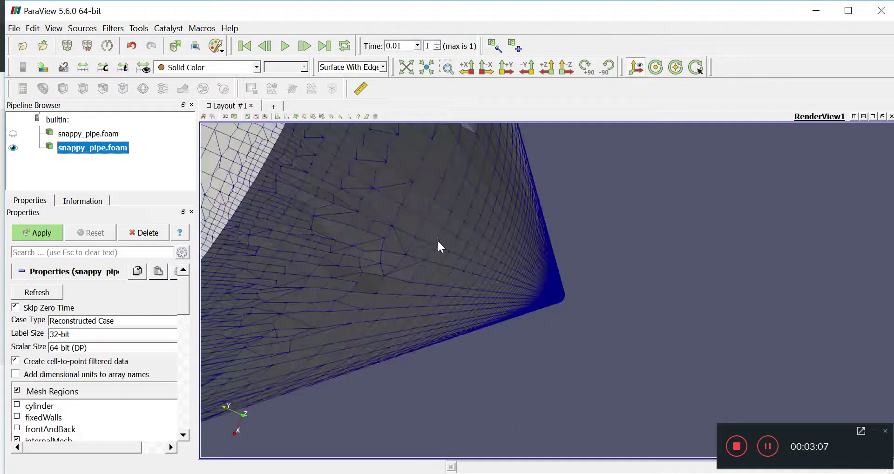
pyautogui.click(415, 472)
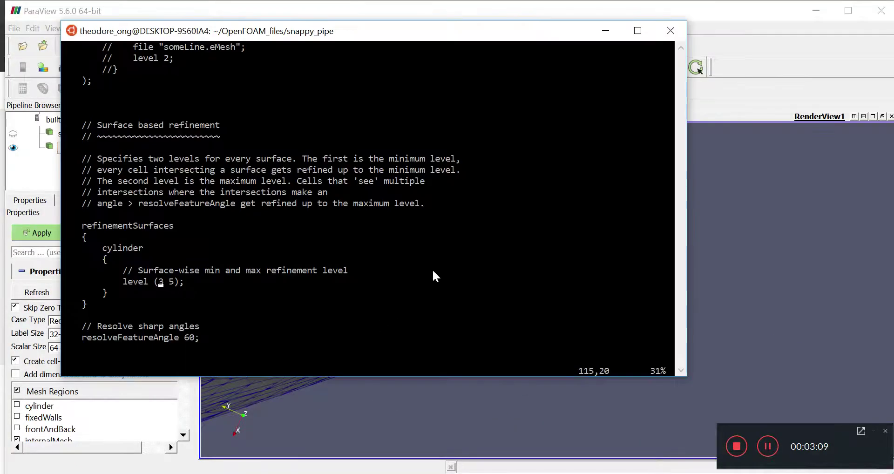
# - Select the refinementBox geometry definition spanning (-1.0 -0.7 0.0) to (8.0 0.7 2.5)
pyautogui.press('Up')
pyautogui.press('Up')
pyautogui.press('Up')
pyautogui.press('Up')
pyautogui.press('Up')
pyautogui.press('Up')
pyautogui.press('Up')
pyautogui.press('Up')
pyautogui.press('Up')
pyautogui.press('Up')
pyautogui.press('Up')
pyautogui.press('Up')
pyautogui.press('Up')
pyautogui.press('Up')
pyautogui.press('Up')
pyautogui.press('Up')
pyautogui.press('Up')
pyautogui.press('Up')
pyautogui.press('Up')
pyautogui.press('Up')
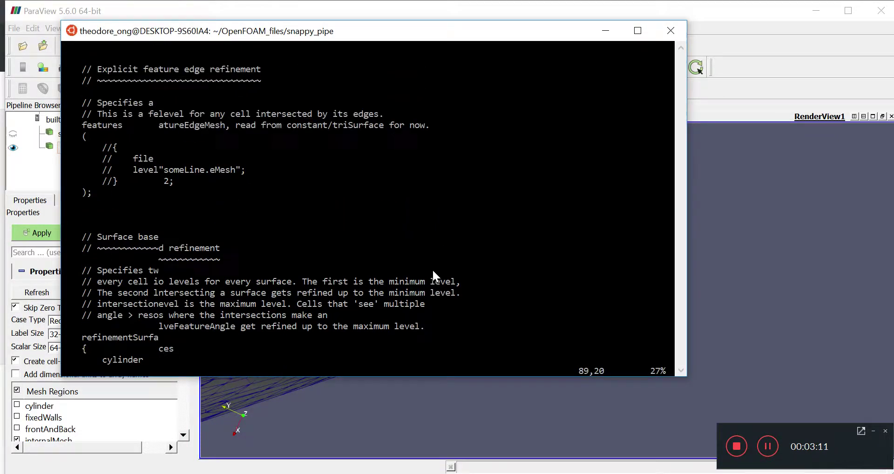
pyautogui.press('Up')
pyautogui.press('Up')
pyautogui.press('Up')
pyautogui.press('Up')
pyautogui.press('Up')
pyautogui.press('Up')
pyautogui.press('Up')
pyautogui.press('Up')
pyautogui.press('Up')
pyautogui.press('Up')
pyautogui.press('Up')
pyautogui.press('Up')
pyautogui.press('Up')
pyautogui.press('Up')
pyautogui.press('Up')
pyautogui.press('Up')
pyautogui.press('Up')
pyautogui.press('Up')
pyautogui.press('Up')
pyautogui.press('Up')
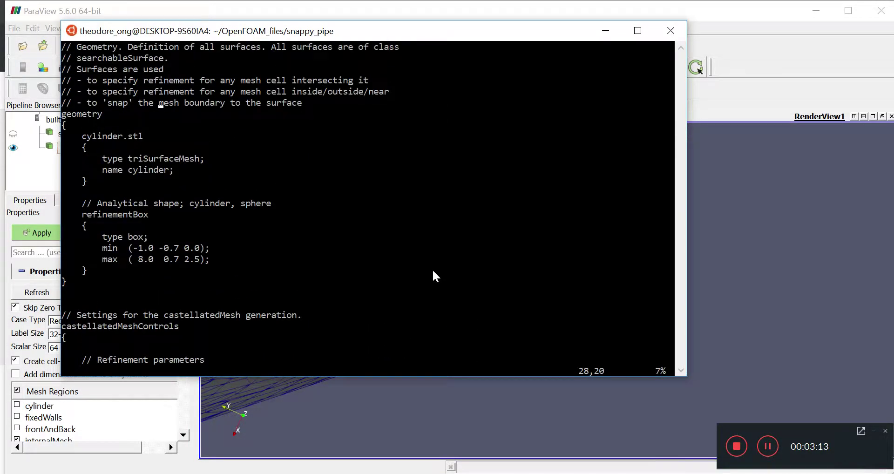
pyautogui.moveTo(92, 214); pyautogui.dragTo(160, 284)
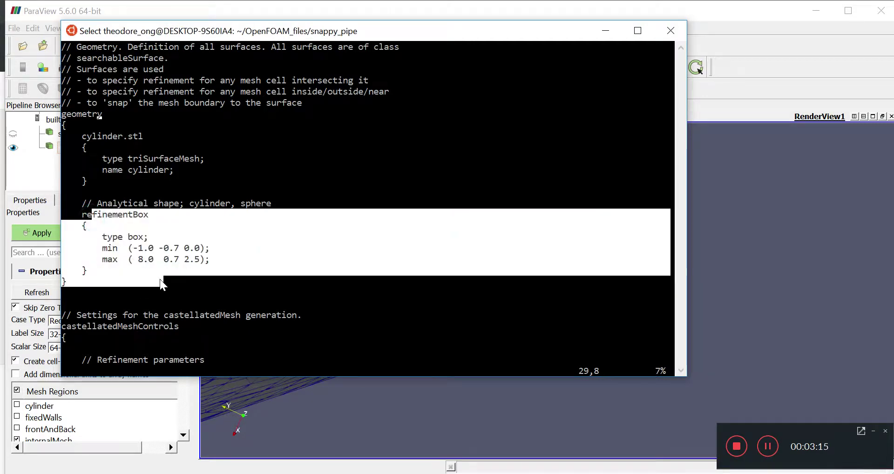
pyautogui.rightClick(195, 274)
pyautogui.rightClick(195, 275)
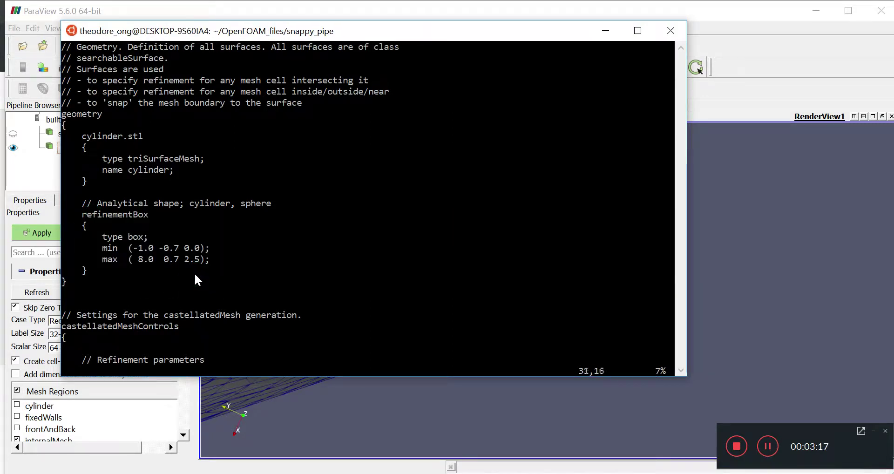
# - Select and copy the empty refinementRegions block further down the dictionary
pyautogui.press('Down')
pyautogui.press('Down')
pyautogui.press('Down')
pyautogui.press('Down')
pyautogui.press('Down')
pyautogui.press('Down')
pyautogui.press('Down')
pyautogui.press('Down')
pyautogui.press('Down')
pyautogui.press('Down')
pyautogui.press('Down')
pyautogui.press('Down')
pyautogui.press('Down')
pyautogui.press('Down')
pyautogui.press('Down')
pyautogui.press('Down')
pyautogui.press('Down')
pyautogui.press('Down')
pyautogui.press('Down')
pyautogui.press('Down')
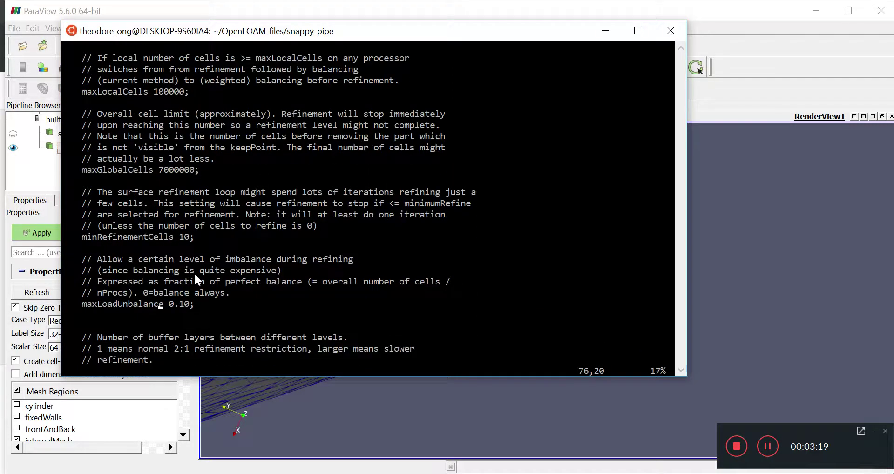
pyautogui.press('Down')
pyautogui.press('Down')
pyautogui.press('Down')
pyautogui.scroll(-9, 194, 272)
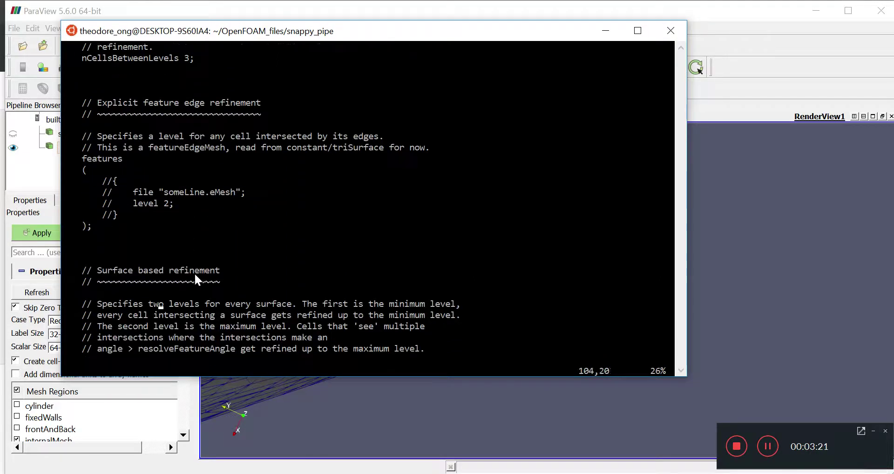
pyautogui.scroll(-5, 195, 275)
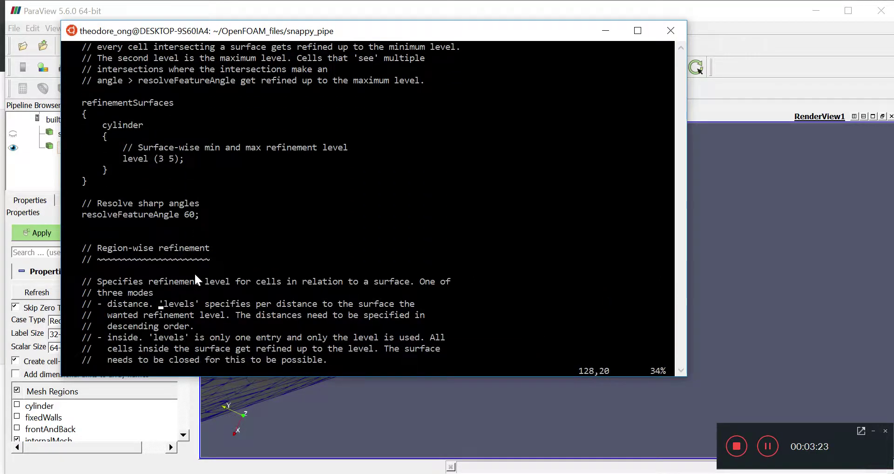
pyautogui.moveTo(84, 236); pyautogui.dragTo(134, 278)
pyautogui.rightClick(113, 290)
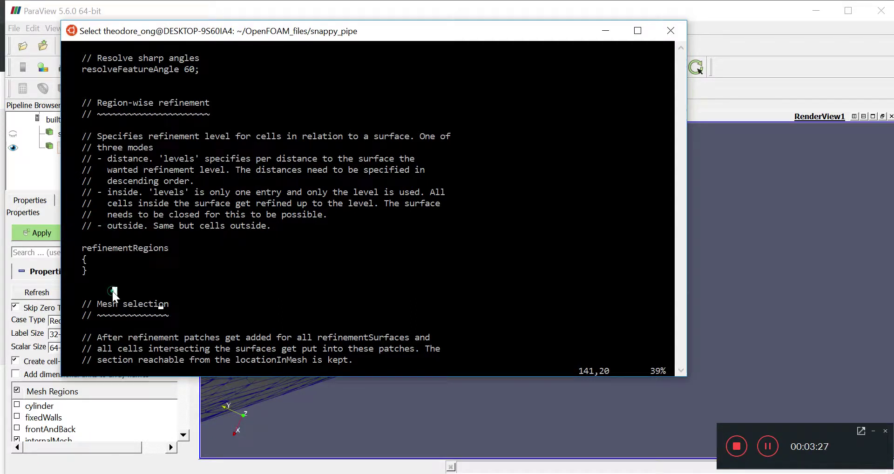
# - Save snappyHexMeshDict with :wq and rerun snappyHexMesh, reaching refinement iteration 1 at 82168 cells
pyautogui.click(103, 260)
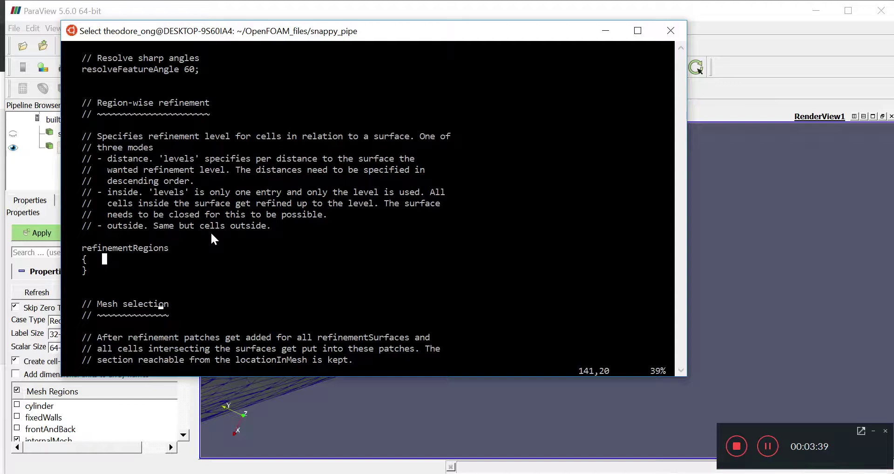
pyautogui.press('Up')
pyautogui.press('Up')
pyautogui.press('Up')
pyautogui.press('Up')
pyautogui.press('Up')
pyautogui.press('Up')
pyautogui.press('Up')
pyautogui.press('Up')
pyautogui.press('Up')
pyautogui.press('Up')
pyautogui.press('Up')
pyautogui.press('Up')
pyautogui.press('Up')
pyautogui.press('Up')
pyautogui.press('Up')
pyautogui.press('Up')
pyautogui.press('Up')
pyautogui.press('Up')
pyautogui.press('Up')
pyautogui.press('Up')
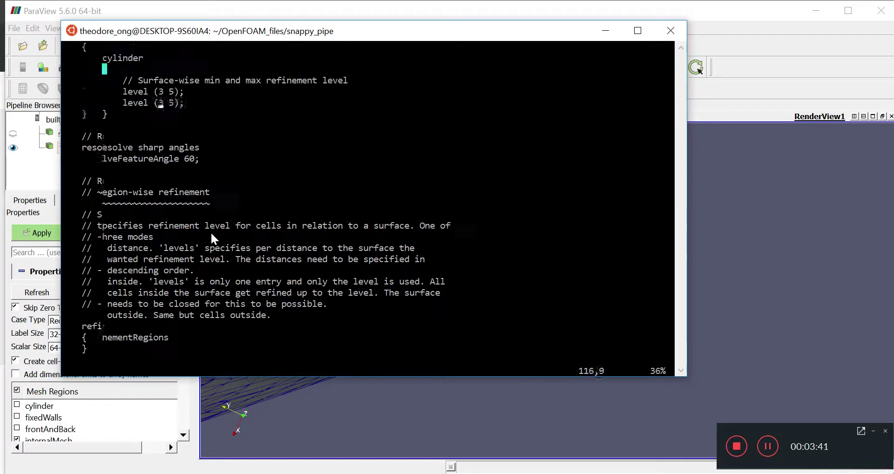
pyautogui.press('Up')
pyautogui.press('Up')
pyautogui.press('Up')
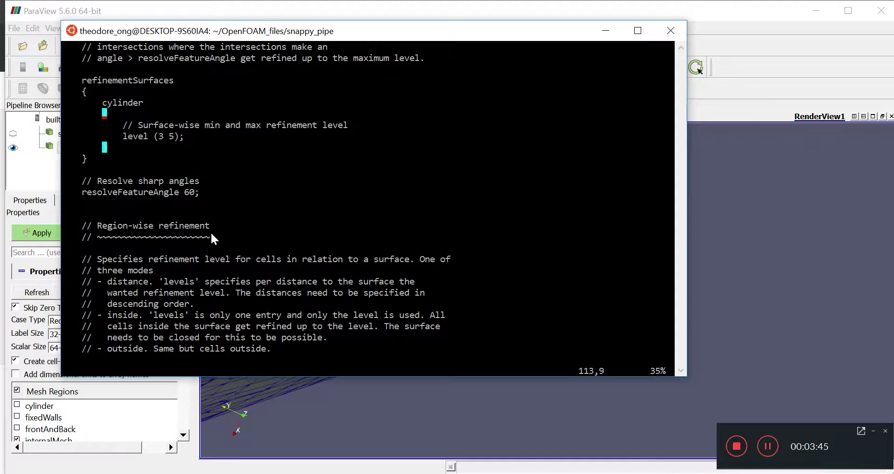
pyautogui.write(':wq')
pyautogui.press('Return')
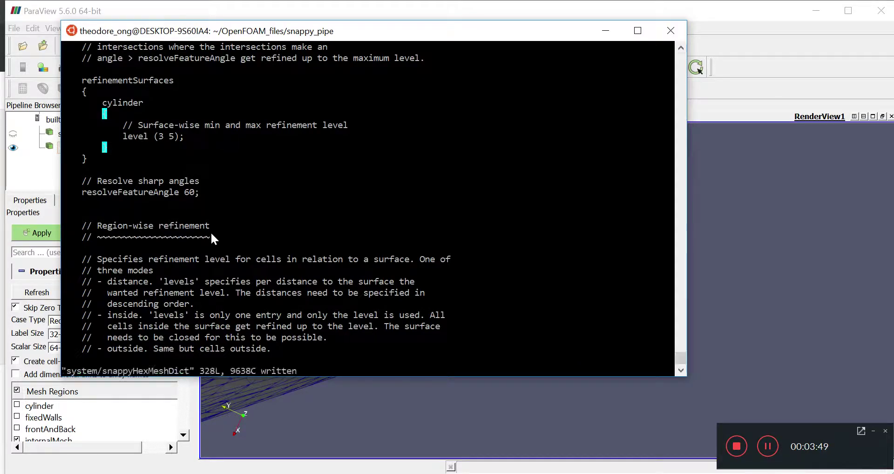
pyautogui.press('Up')
pyautogui.press('Up')
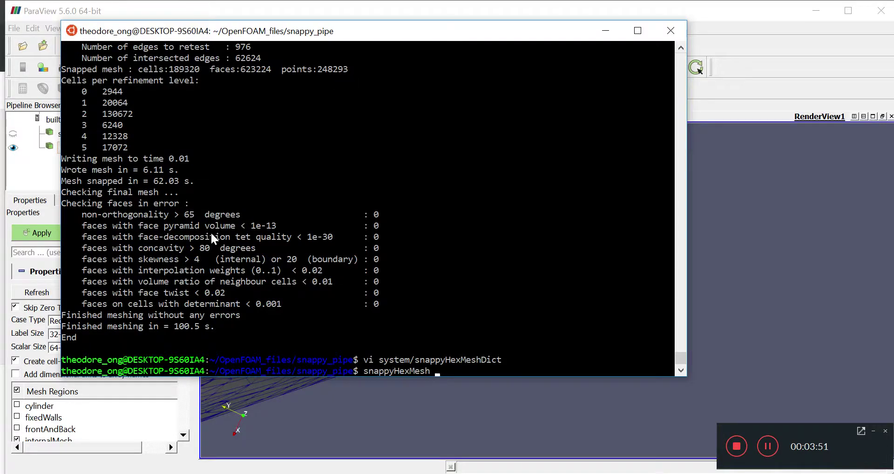
pyautogui.press('Return')
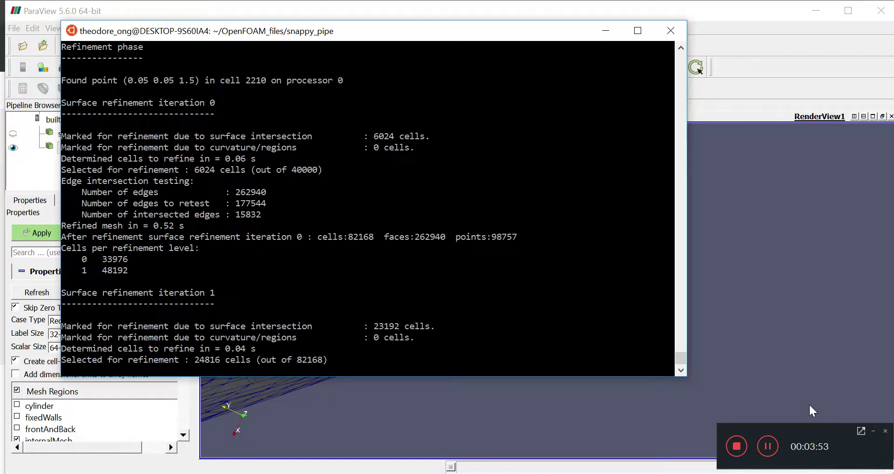
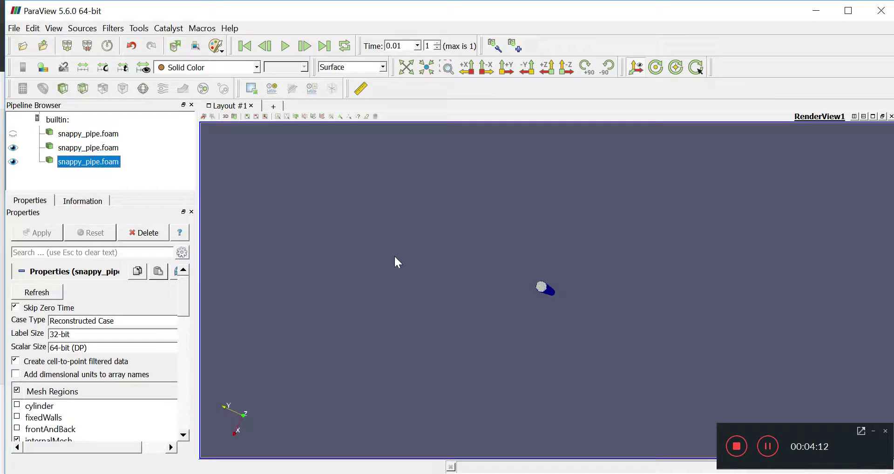
# - Reposition the pipe and hide the second snappy_pipe.foam reader
pyautogui.scroll(-5, 476, 295)
pyautogui.moveTo(395, 269); pyautogui.dragTo(435, 266)
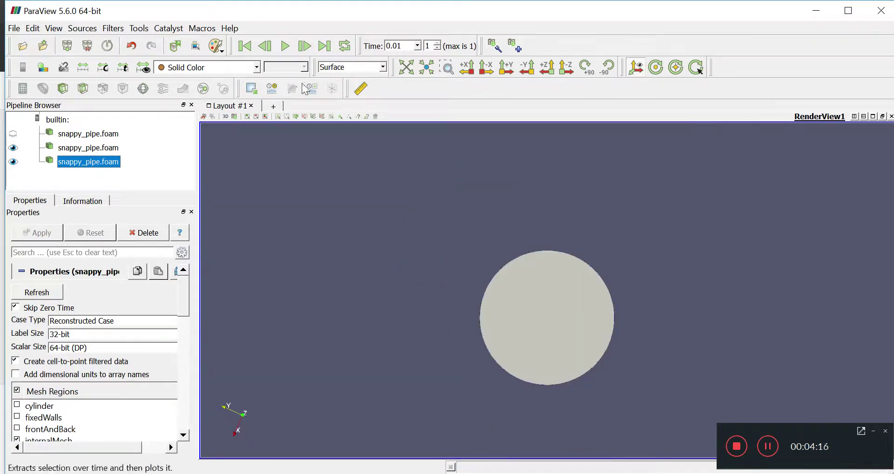
pyautogui.click(13, 148)
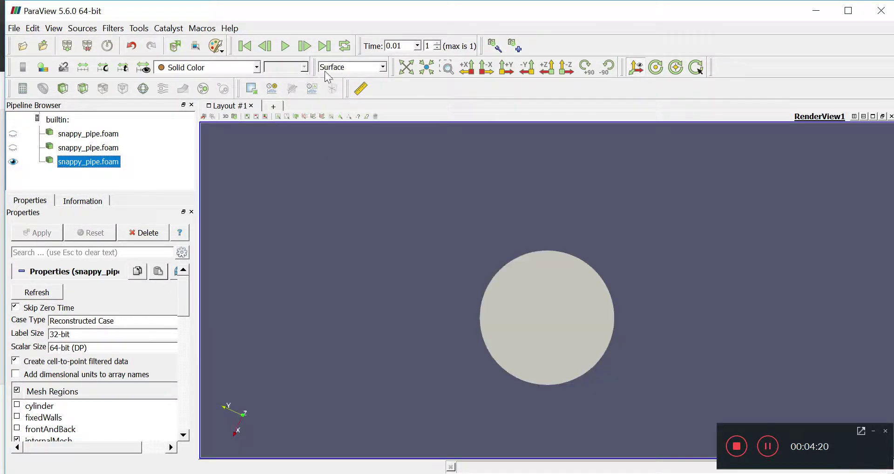
# - Render the pipe as Wireframe, then as Surface With Edges
pyautogui.click(327, 74)
pyautogui.click(345, 147)
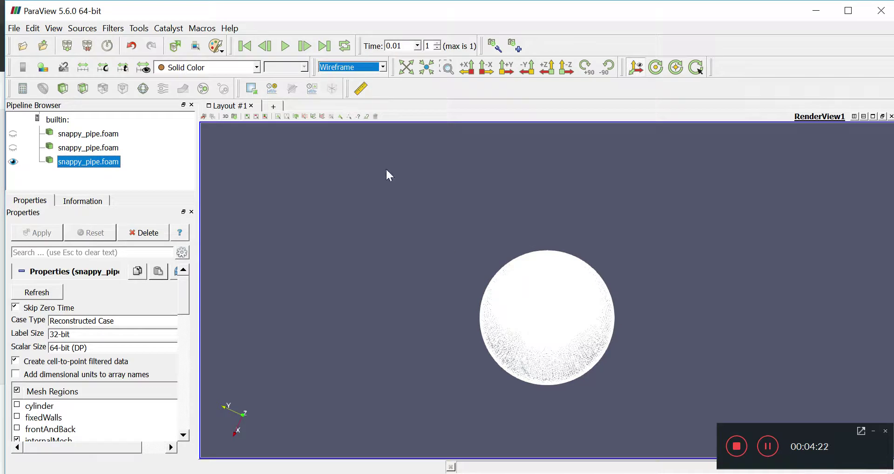
pyautogui.click(370, 73)
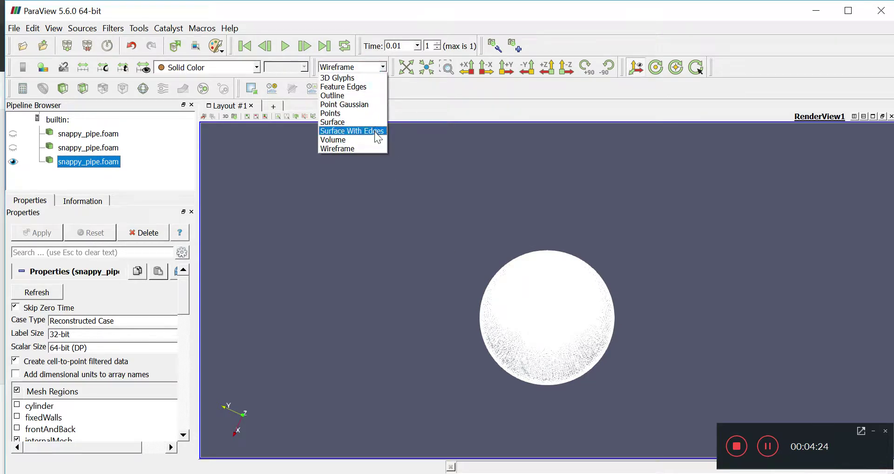
pyautogui.click(374, 131)
# - Orbit around the pipe and zoom into its end face to inspect the mesh cells
pyautogui.moveTo(579, 364); pyautogui.dragTo(563, 376)
pyautogui.scroll(3, 421, 323)
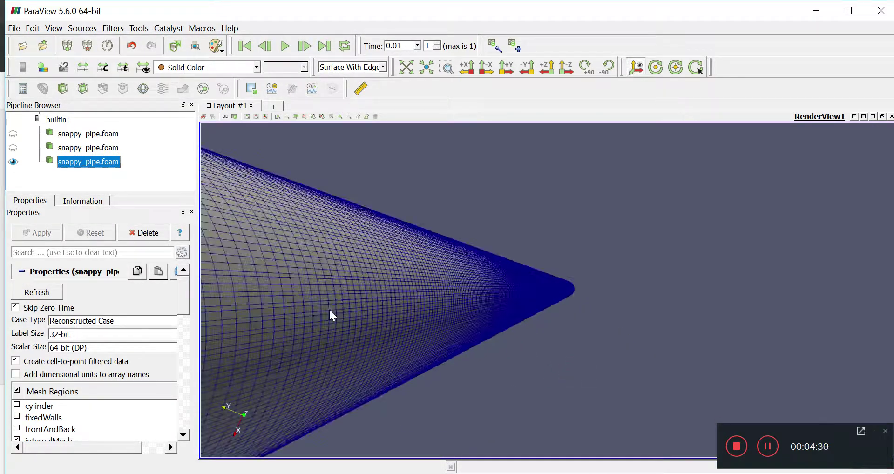
pyautogui.scroll(5, 336, 312)
pyautogui.moveTo(373, 312); pyautogui.dragTo(546, 204)
pyautogui.scroll(5, 547, 205)
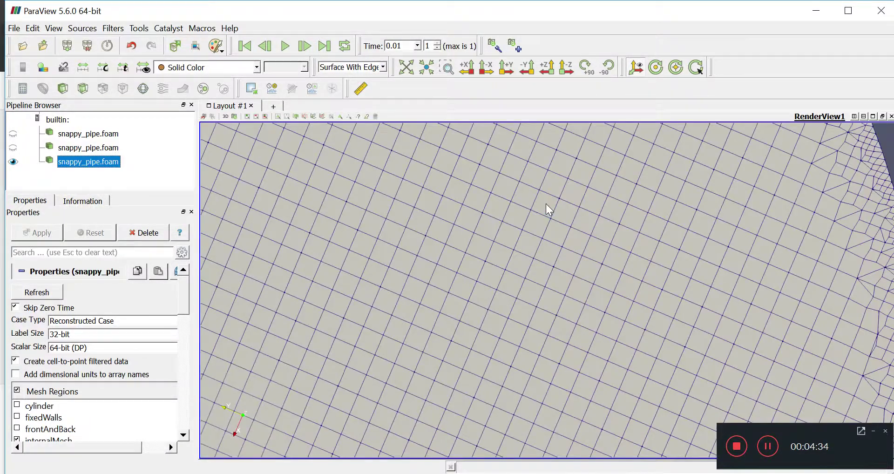
pyautogui.scroll(-5, 802, 188)
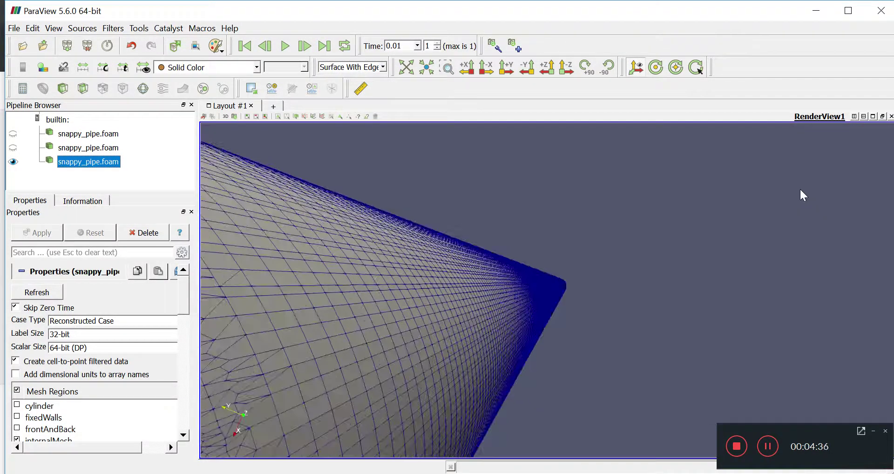
pyautogui.scroll(-5, 409, 331)
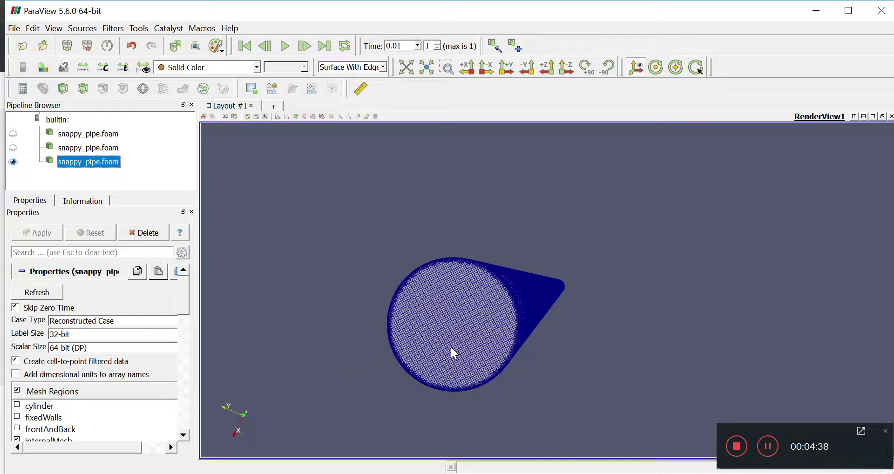
pyautogui.click(447, 68)
pyautogui.moveTo(390, 230); pyautogui.dragTo(479, 275)
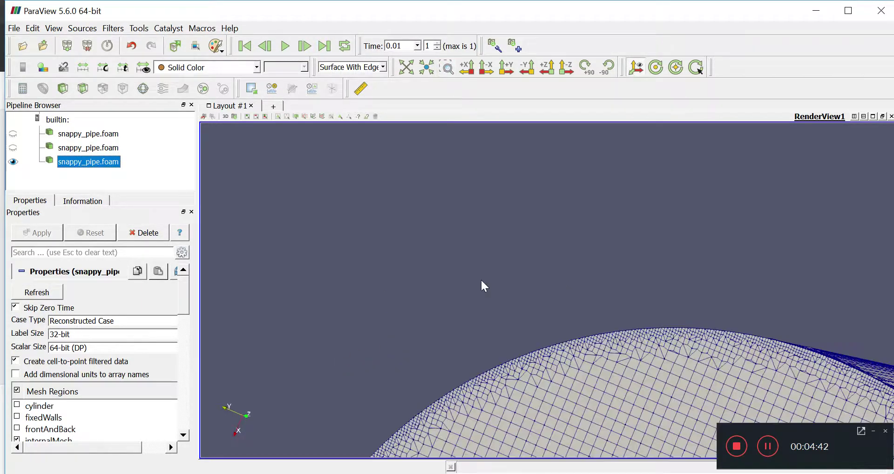
pyautogui.moveTo(607, 335); pyautogui.dragTo(598, 334)
pyautogui.scroll(3, 595, 333)
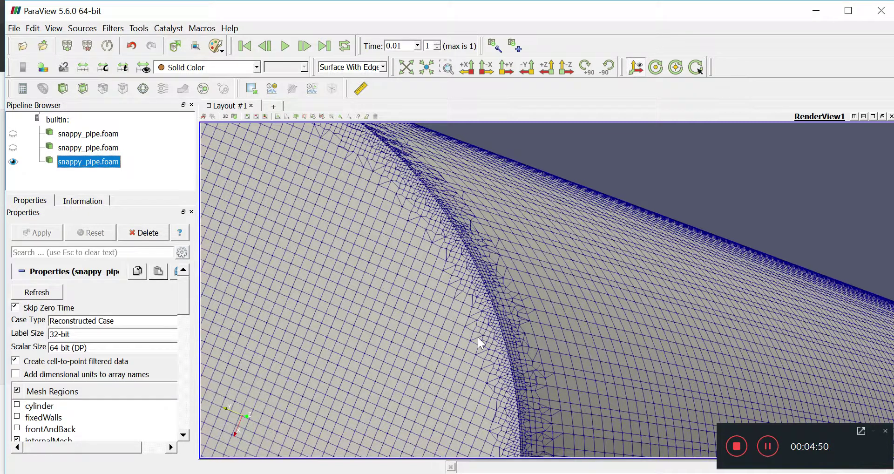
pyautogui.click(763, 446)
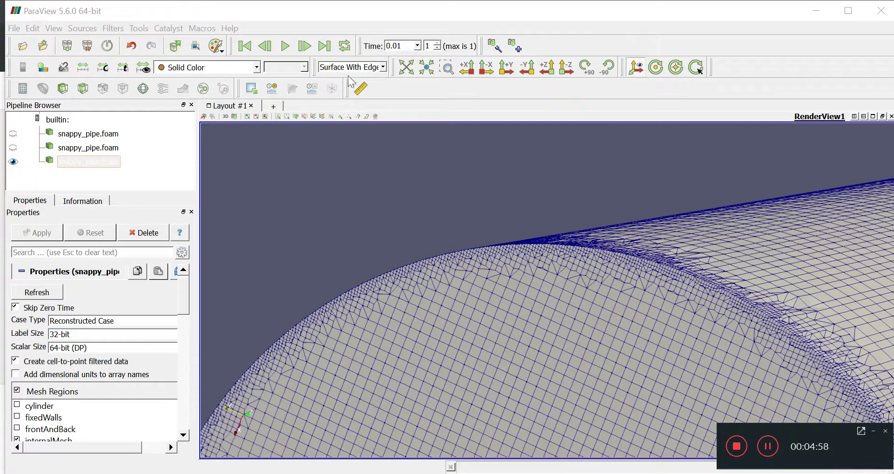
# - Switch the pipe to plain Surface representation, then choose Surface With Edges again
pyautogui.click(365, 70)
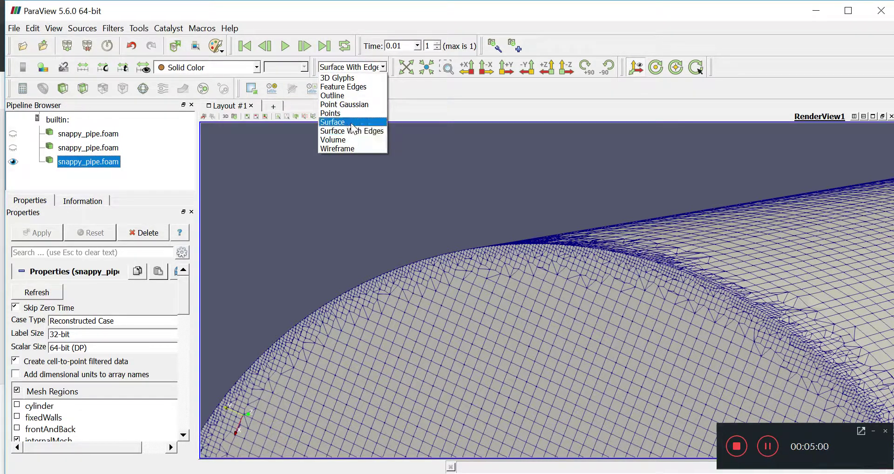
pyautogui.click(351, 126)
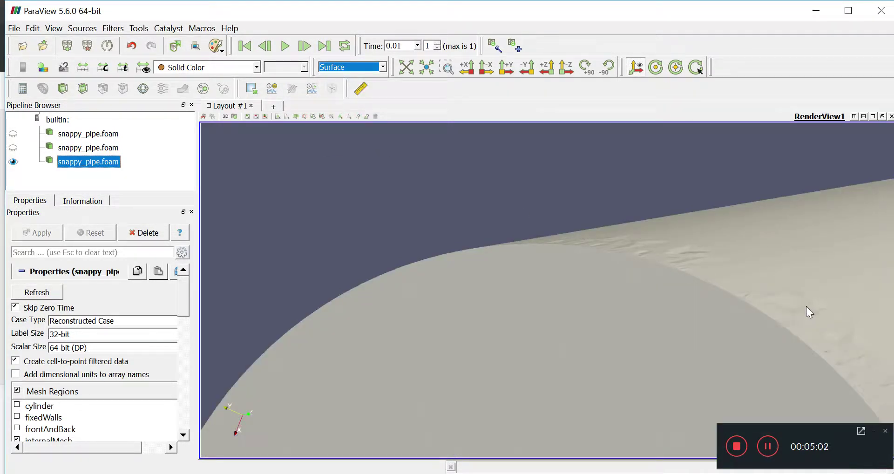
pyautogui.click(678, 251)
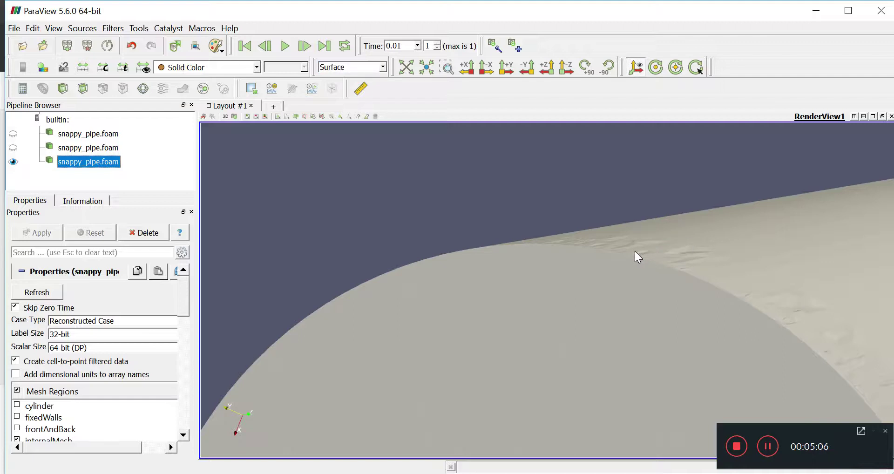
pyautogui.click(379, 68)
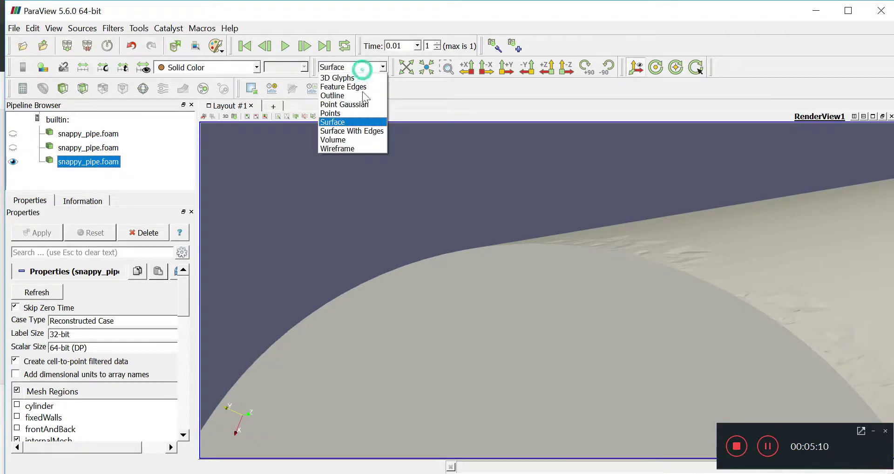
pyautogui.click(351, 130)
# - Show the first snappy_pipe.foam mesh and hide the second and third, leaving only the first
pyautogui.click(14, 136)
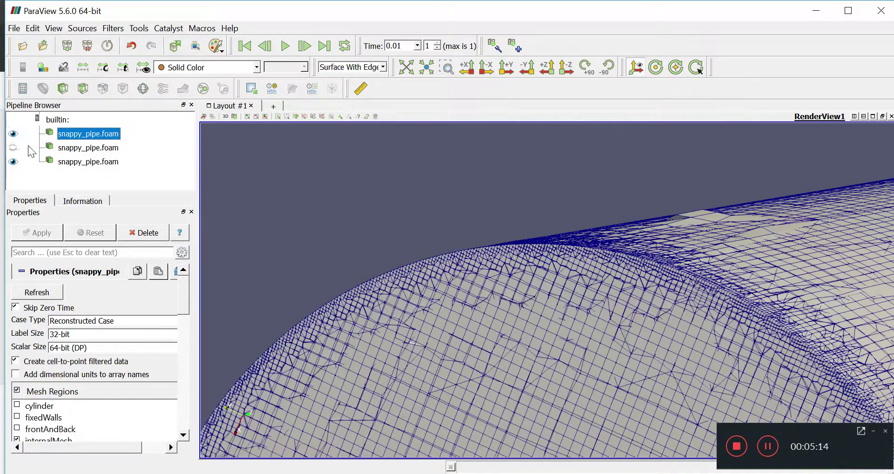
pyautogui.click(13, 148)
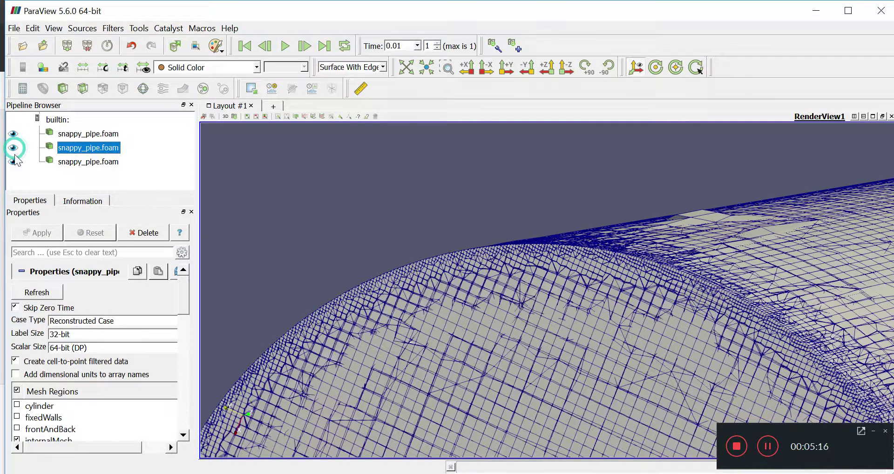
pyautogui.click(13, 162)
pyautogui.click(13, 147)
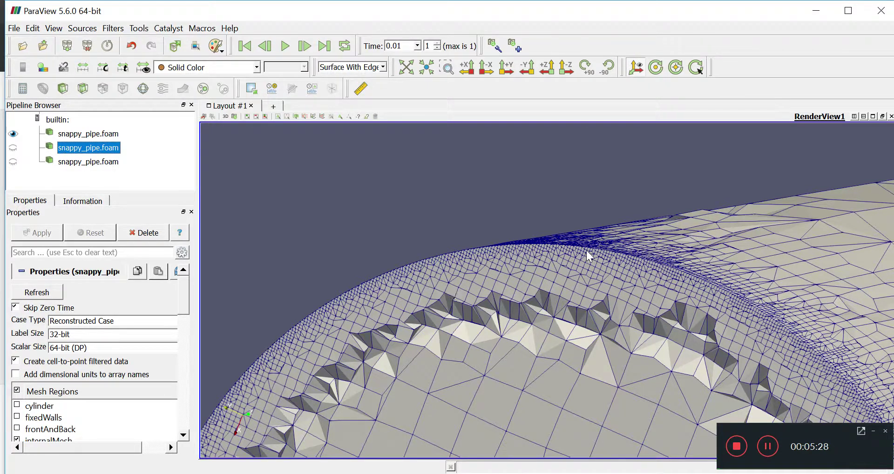
# - Toggle the second mesh on and off repeatedly to compare it with the first
pyautogui.click(13, 148)
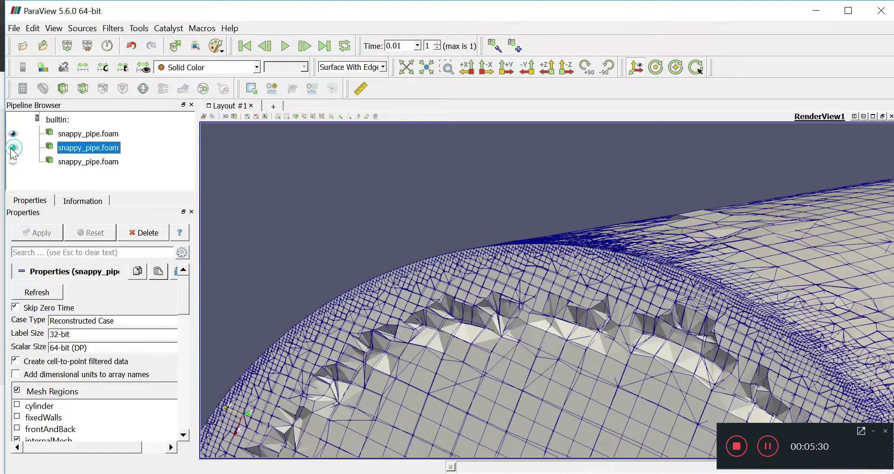
pyautogui.click(13, 134)
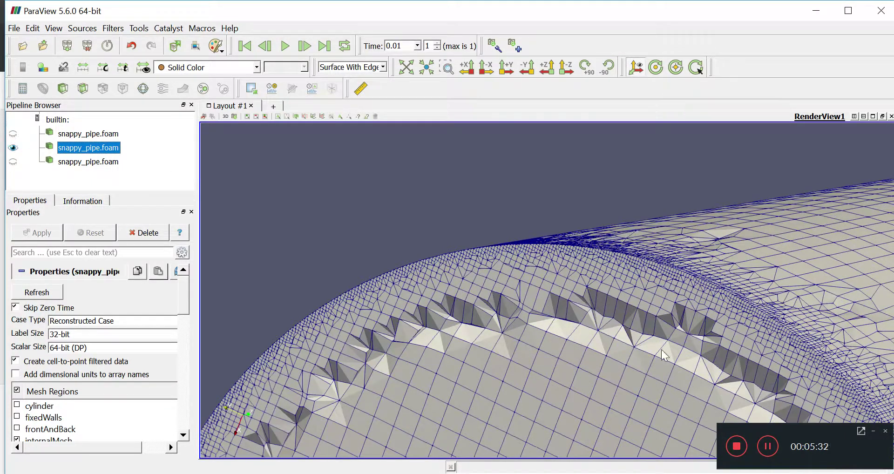
pyautogui.click(13, 134)
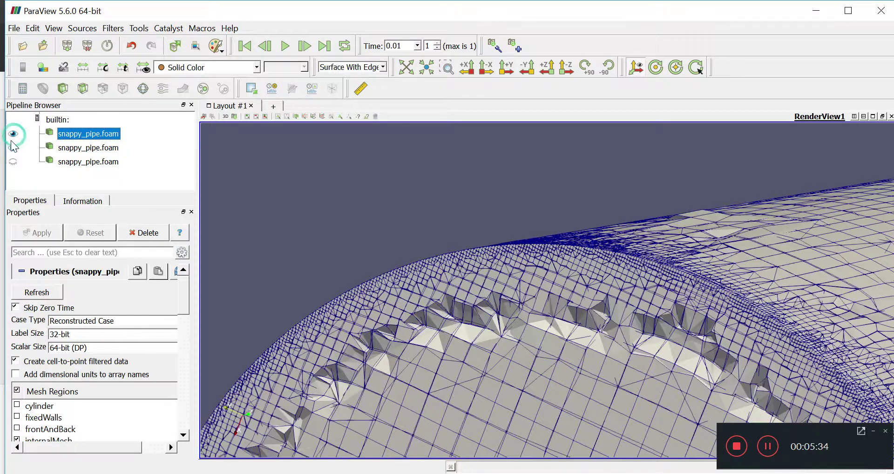
pyautogui.click(13, 149)
pyautogui.click(14, 148)
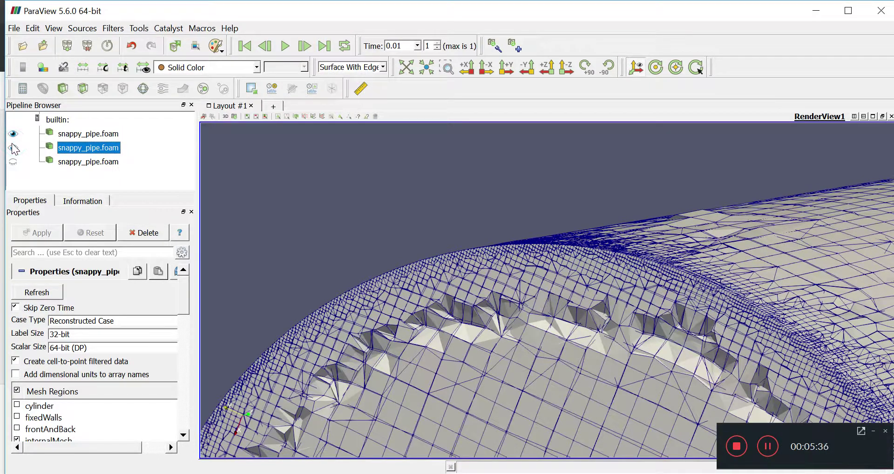
pyautogui.click(13, 148)
pyautogui.click(13, 148)
pyautogui.click(13, 148)
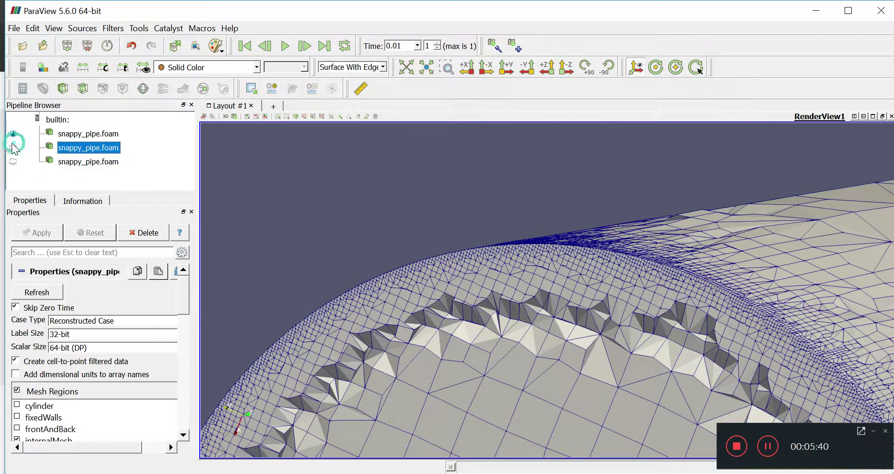
pyautogui.click(13, 148)
pyautogui.click(13, 148)
# - Show the third mesh and hide the first so only the third remains, tilting the view
pyautogui.click(13, 162)
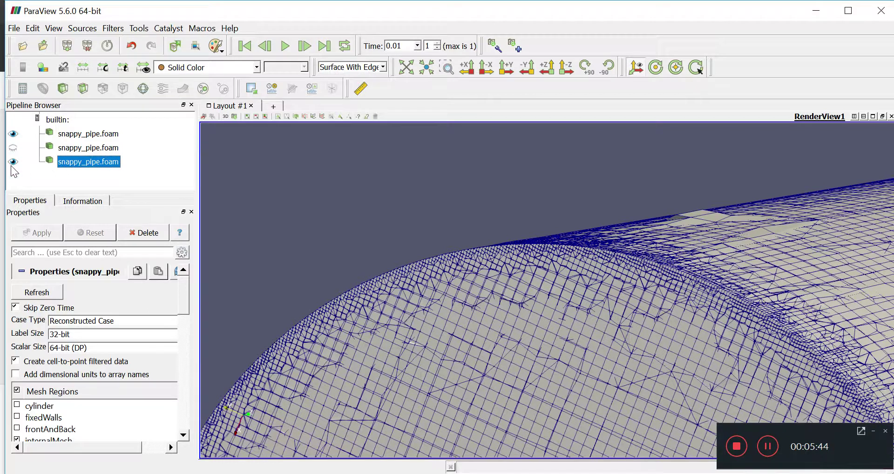
pyautogui.click(13, 135)
pyautogui.moveTo(477, 370); pyautogui.dragTo(454, 399)
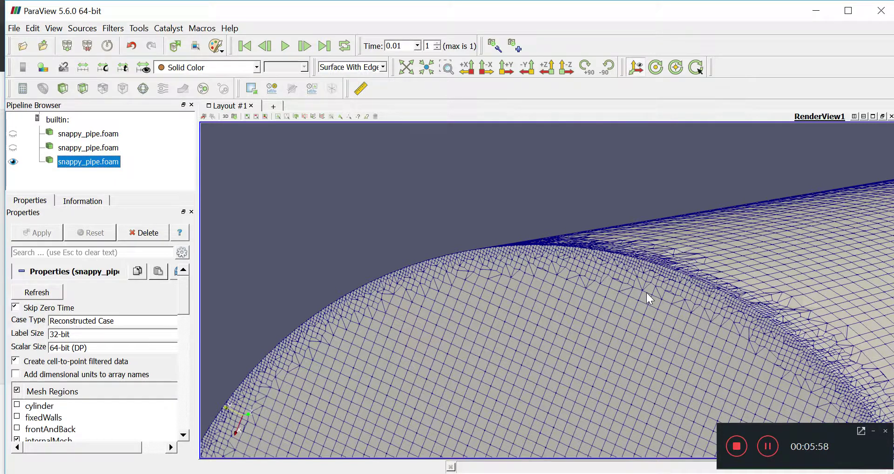
# - Switch to the Ubuntu terminal and list the case folder with ls
pyautogui.click(195, 428)
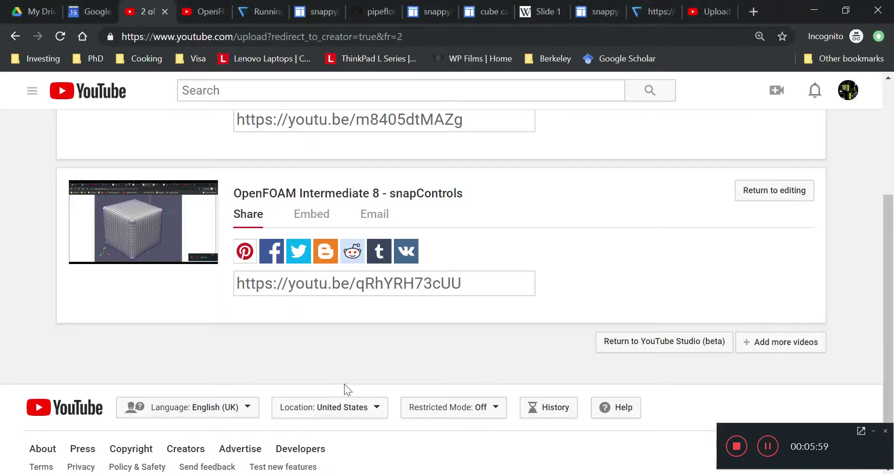
pyautogui.click(338, 463)
pyautogui.hotkey('alt', 'Tab')
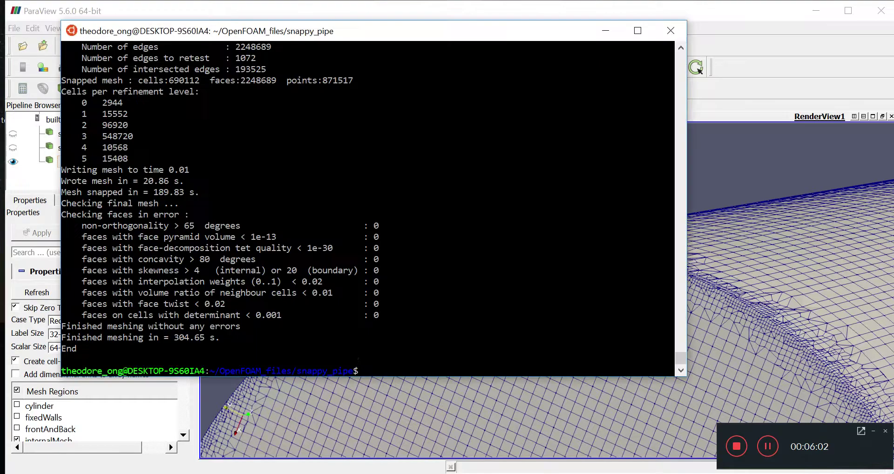
pyautogui.write('ls')
pyautogui.press('Return')
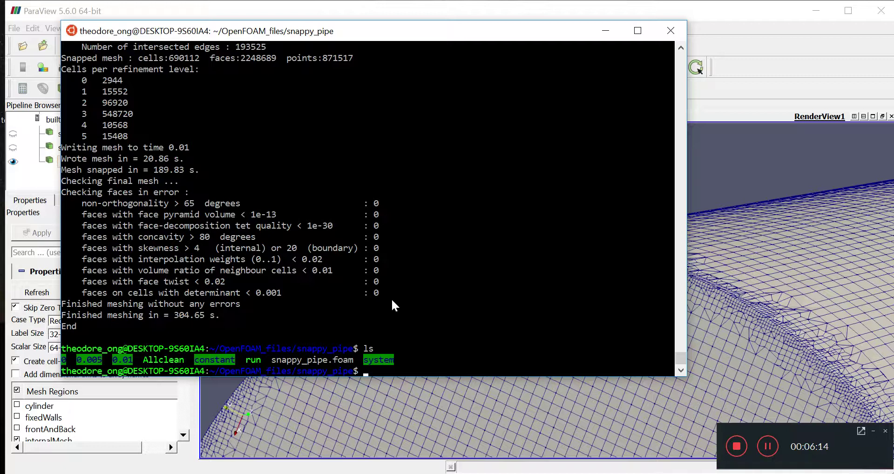
# - Open the run script with vi ./run
pyautogui.write('vi ./run')
pyautogui.press('Return')
pyautogui.press('j')
pyautogui.press('j')
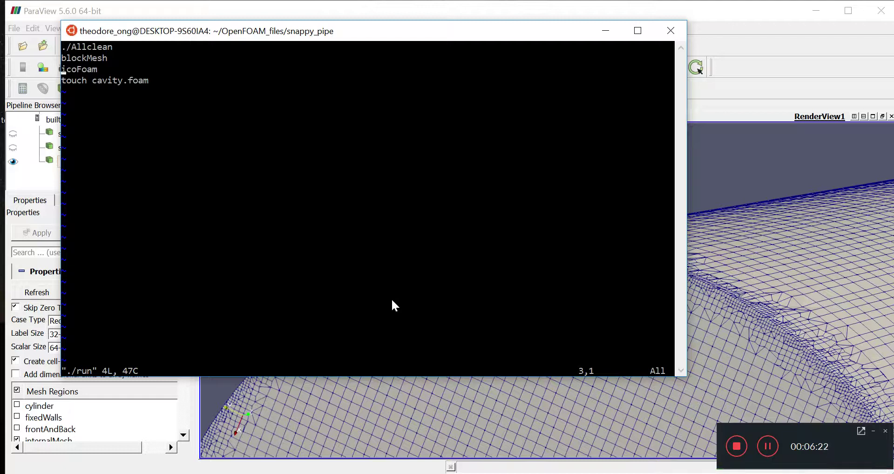
# - Redirect the blockMesh line's output to blockMesh.log
pyautogui.press('k')
pyautogui.press('l')
pyautogui.press('l')
pyautogui.press('l')
pyautogui.press('l')
pyautogui.press('l')
pyautogui.press('l')
pyautogui.press('l')
pyautogui.press('l')
pyautogui.press('i')
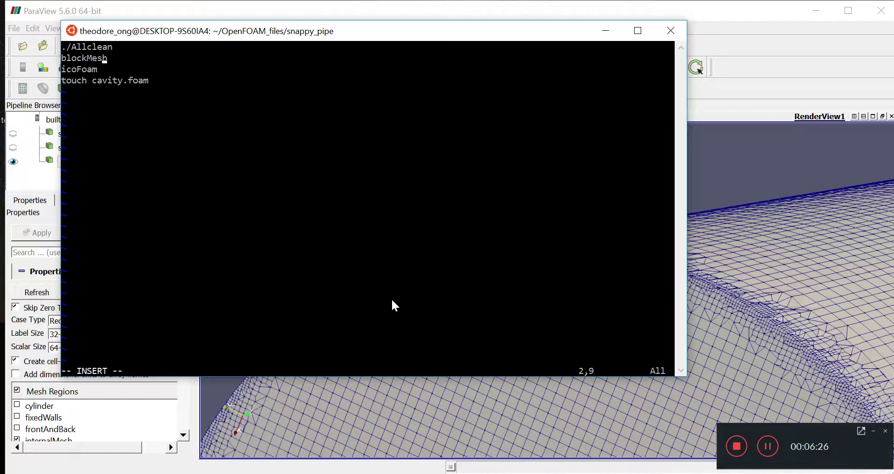
pyautogui.press('Right')
pyautogui.write('> blockMesh.log')
# - Replace icoFoam with 'snappyHexMesh -overwrite > snappyHexMesh.log'
pyautogui.press('Down')
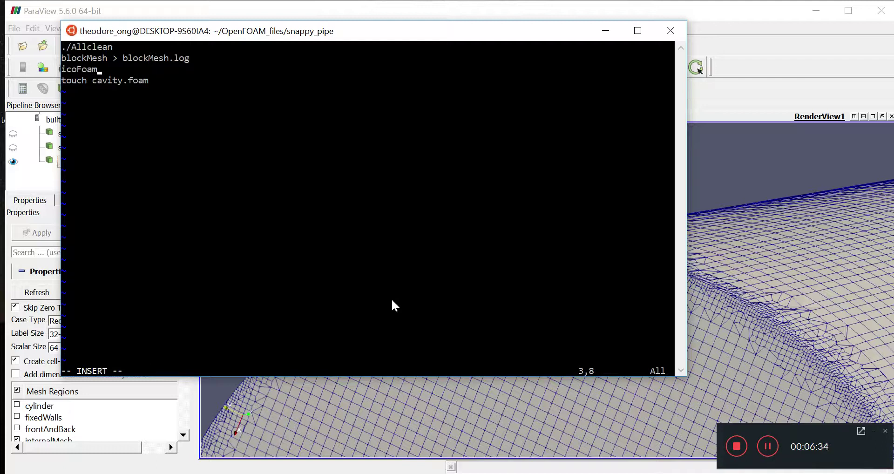
pyautogui.press('Down')
pyautogui.press('Up')
pyautogui.press('BackSpace')
pyautogui.press('BackSpace')
pyautogui.press('BackSpace')
pyautogui.press('BackSpace')
pyautogui.press('BackSpace')
pyautogui.press('BackSpace')
pyautogui.press('BackSpace')
pyautogui.write('snappyHexMesh -overwrite > snappyHexMesh.log')
# - Change the touch line's file from cavity.foam to snappy_pipe.foam
pyautogui.press('Down')
pyautogui.press('BackSpace')
pyautogui.press('BackSpace')
pyautogui.press('BackSpace')
pyautogui.press('BackSpace')
pyautogui.press('BackSpace')
pyautogui.press('BackSpace')
pyautogui.press('BackSpace')
pyautogui.press('BackSpace')
pyautogui.press('BackSpace')
pyautogui.press('BackSpace')
pyautogui.press('BackSpace')
pyautogui.write('cylinder')
pyautogui.press('BackSpace')
pyautogui.press('BackSpace')
pyautogui.press('BackSpace')
pyautogui.press('BackSpace')
pyautogui.press('BackSpace')
pyautogui.press('BackSpace')
pyautogui.press('BackSpace')
pyautogui.press('BackSpace')
pyautogui.write('snappy_pipe.foam')
# - Save the run script with :wq and reopen it with vi ./run
pyautogui.press('Escape')
pyautogui.write(':wq')
pyautogui.press('Return')
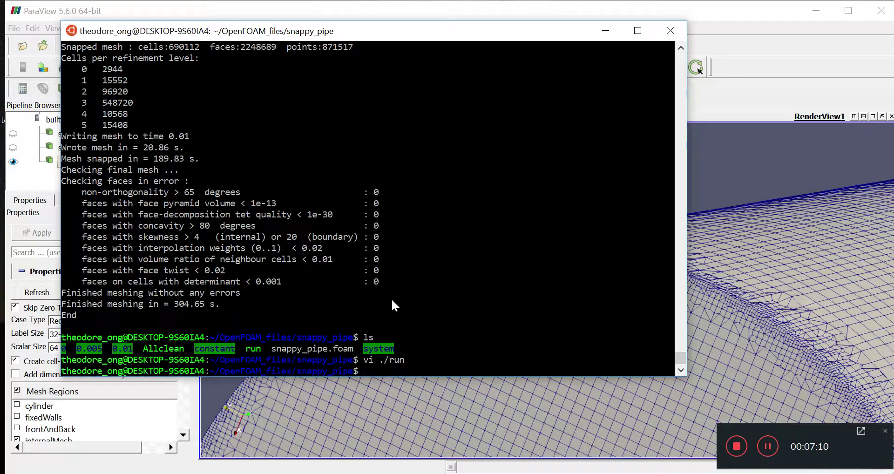
pyautogui.press('Up')
pyautogui.press('Return')
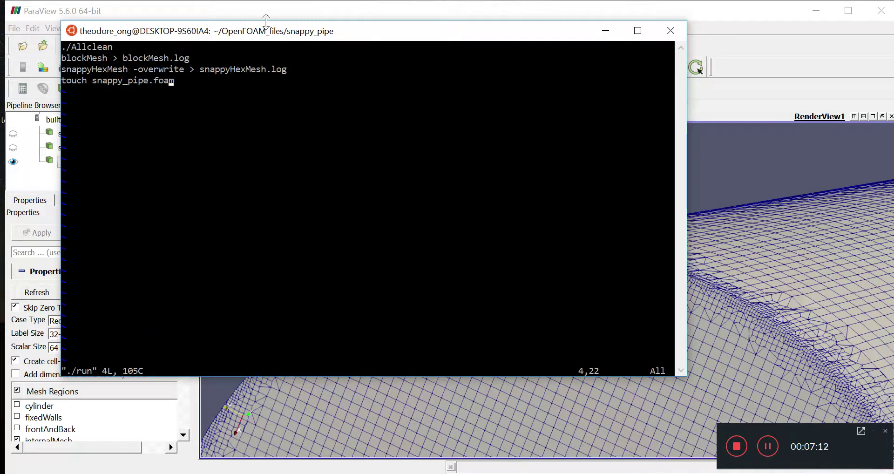
# - Quit the run script in vi with :q
pyautogui.moveTo(161, 58); pyautogui.dragTo(174, 74)
pyautogui.click(252, 147)
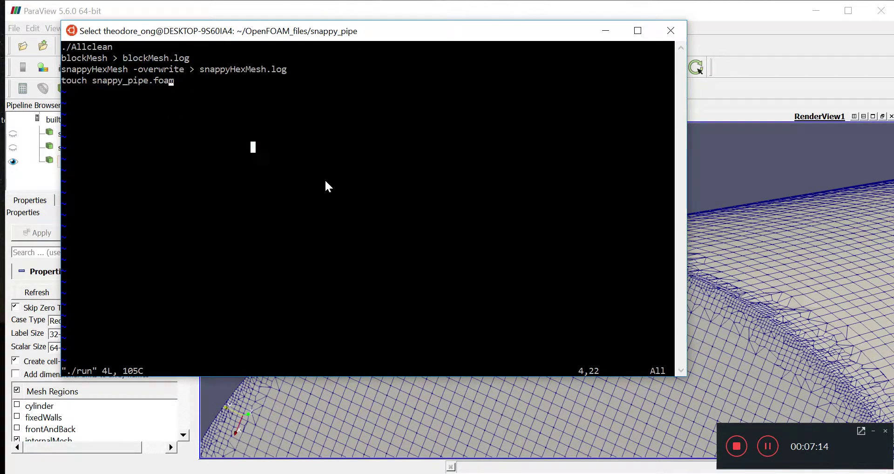
pyautogui.press('Escape')
pyautogui.write(':q')
pyautogui.press('Return')
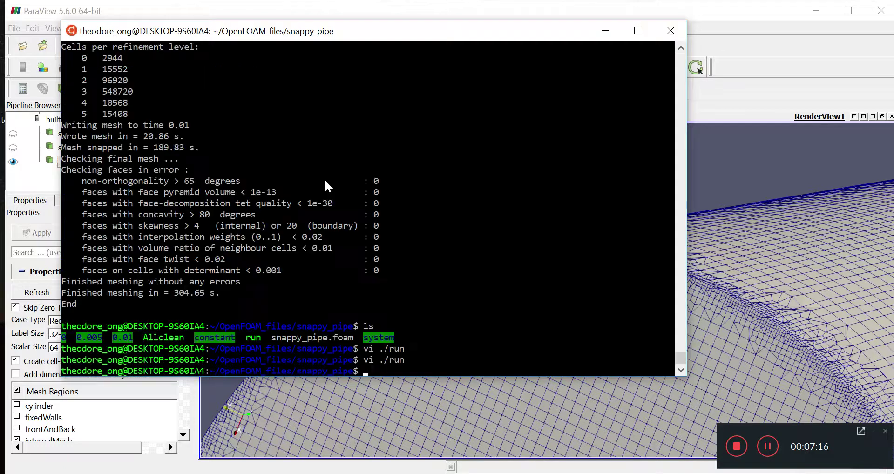
# - Confirm the 0.01 time folder contains only polyMesh, then return to the case folder
pyautogui.moveTo(76, 337); pyautogui.dragTo(133, 336)
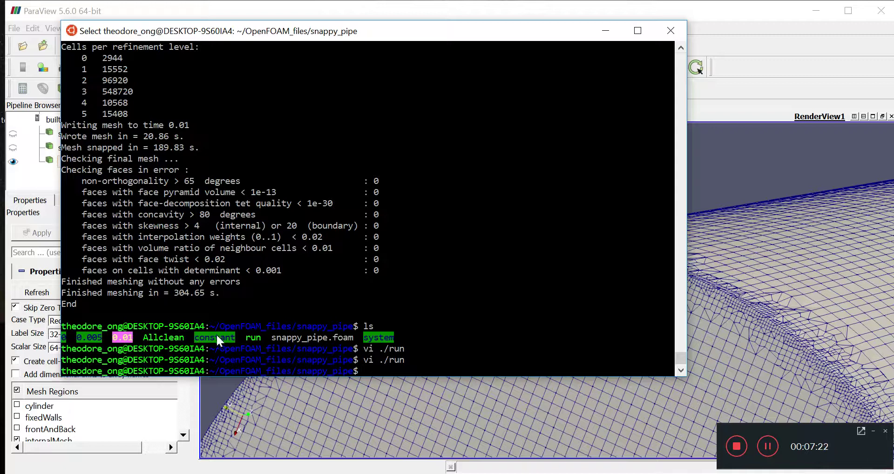
pyautogui.write('cd 0.0')
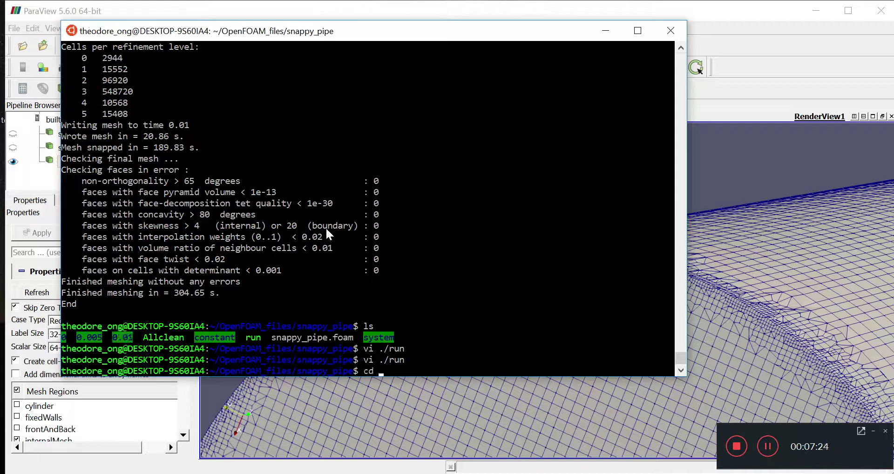
pyautogui.write('1')
pyautogui.press('Return')
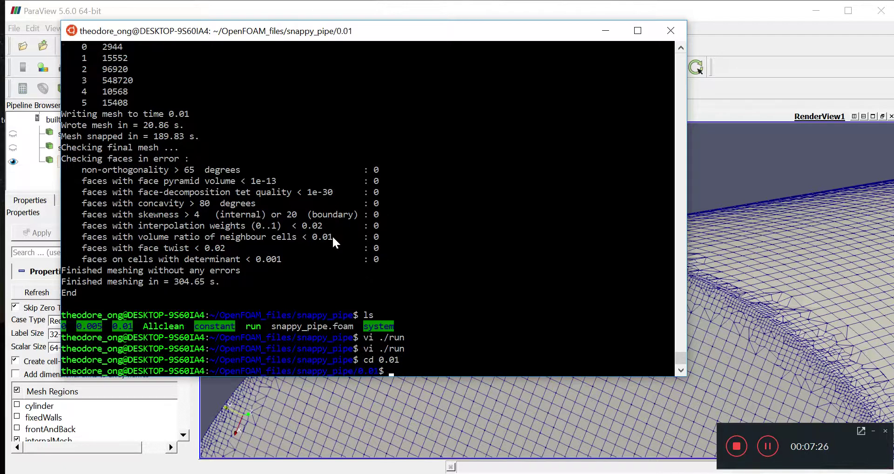
pyautogui.write('ls')
pyautogui.press('Return')
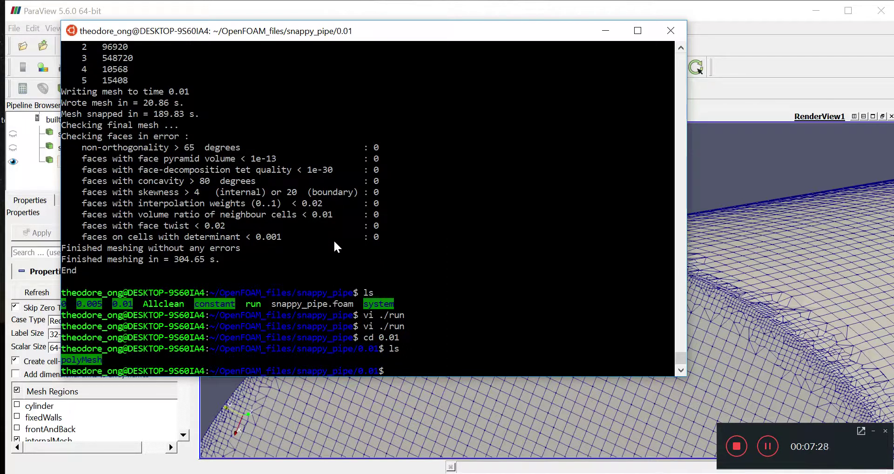
pyautogui.doubleClick(79, 360)
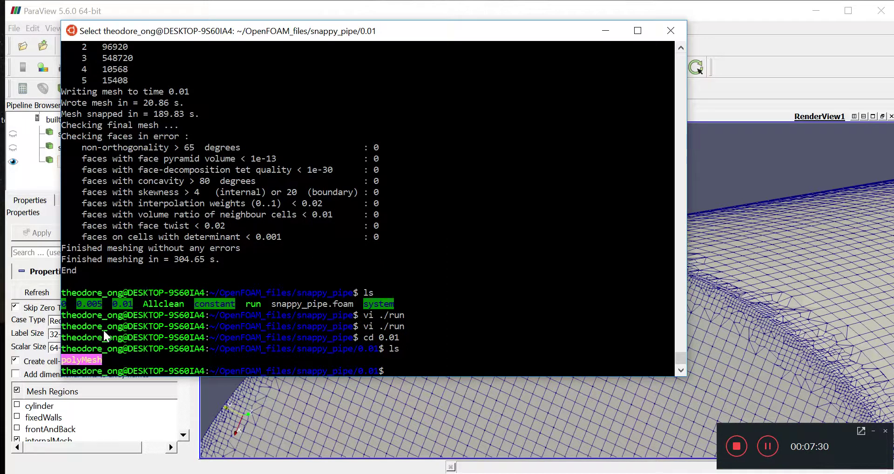
pyautogui.moveTo(219, 300); pyautogui.dragTo(229, 302)
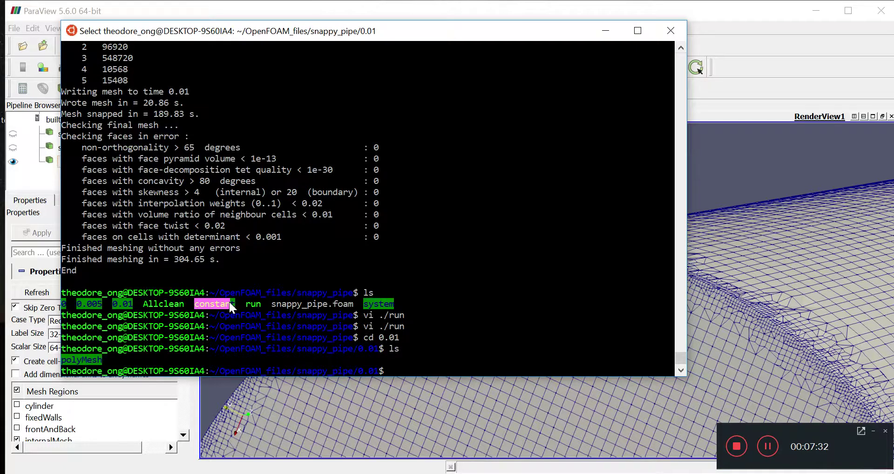
pyautogui.rightClick(330, 236)
pyautogui.write('cd ..')
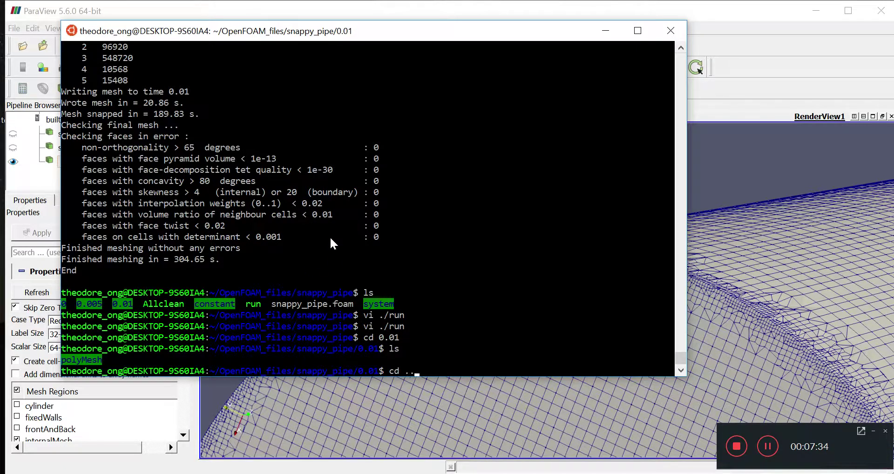
pyautogui.press('Return')
pyautogui.write('ls')
pyautogui.press('Return')
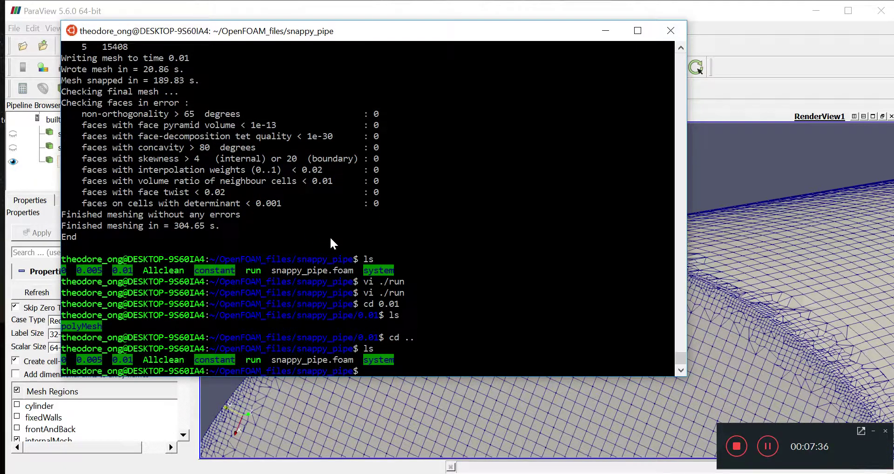
# - Review the Allclean script in vi, close it, and list the case folder
pyautogui.write('vi ./Allcl')
pyautogui.press('Tab')
pyautogui.press('Return')
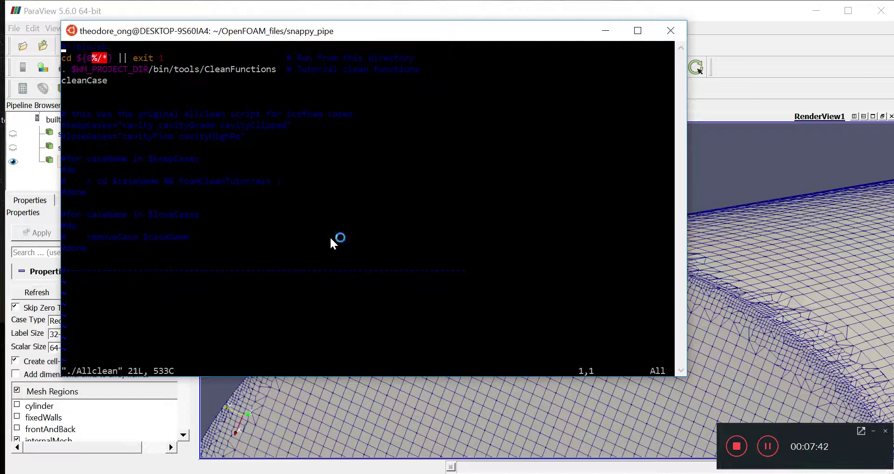
pyautogui.moveTo(160, 77); pyautogui.dragTo(62, 60)
pyautogui.press('Return')
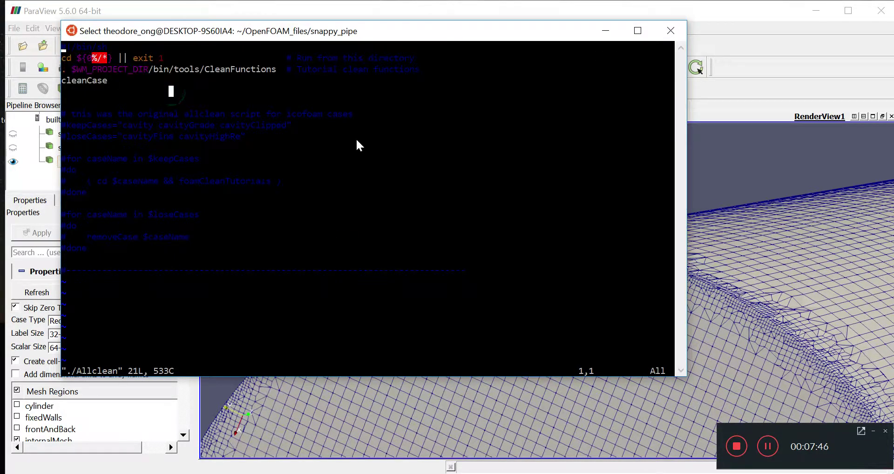
pyautogui.write(':q')
pyautogui.press('Return')
pyautogui.write('ls')
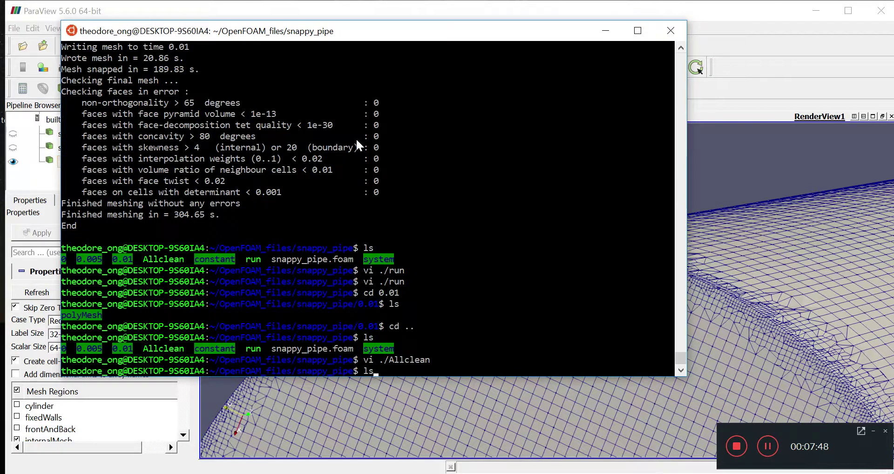
pyautogui.press('Return')
pyautogui.write('cd')
pyautogui.press('BackSpace')
pyautogui.press('BackSpace')
pyautogui.press('BackSpace')
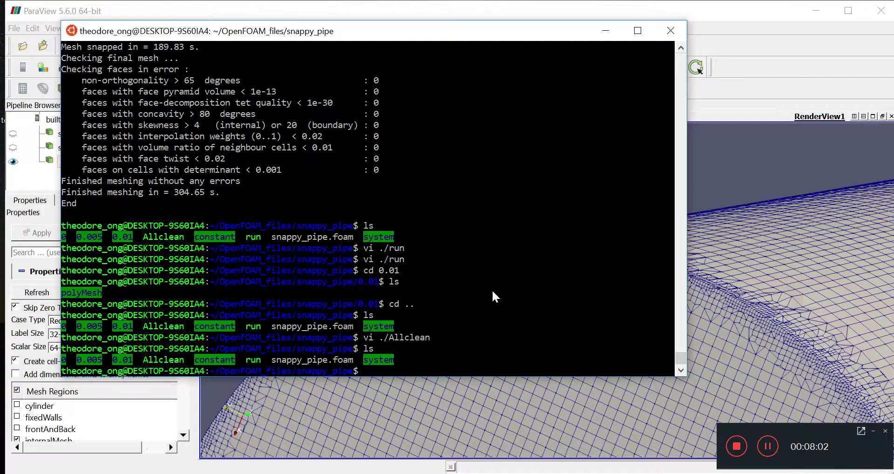
# - Glance at the mesh in ParaView, rotating it slightly, then return to the terminal
pyautogui.click(722, 335)
pyautogui.moveTo(523, 293); pyautogui.dragTo(537, 317)
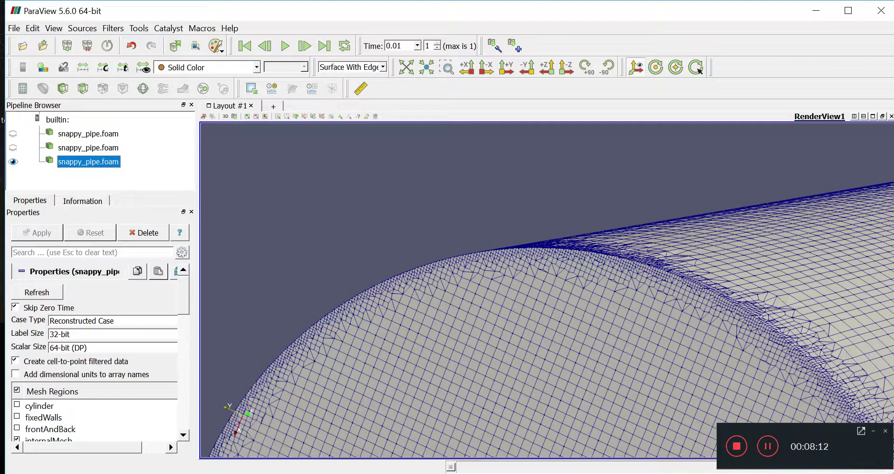
pyautogui.hotkey('alt', 'Tab')
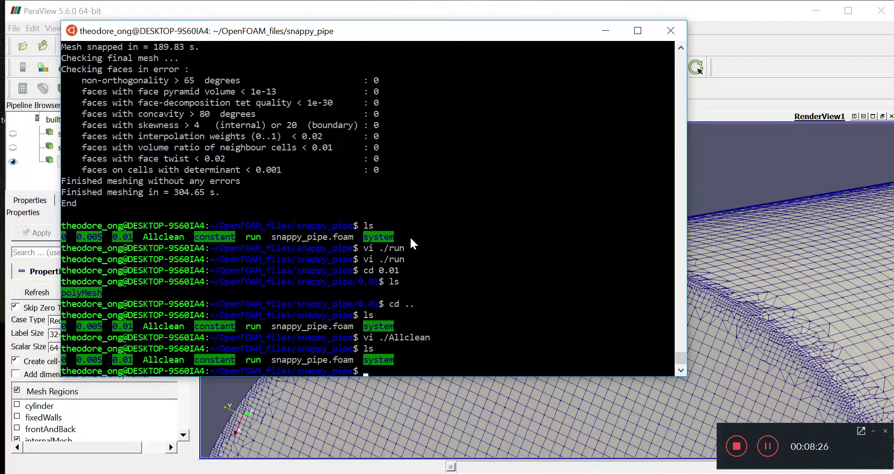
# - Run ./run to clean and remesh the case, list the new logs, and start opening snappyHexMesh.log
pyautogui.write('./run')
pyautogui.press('Return')
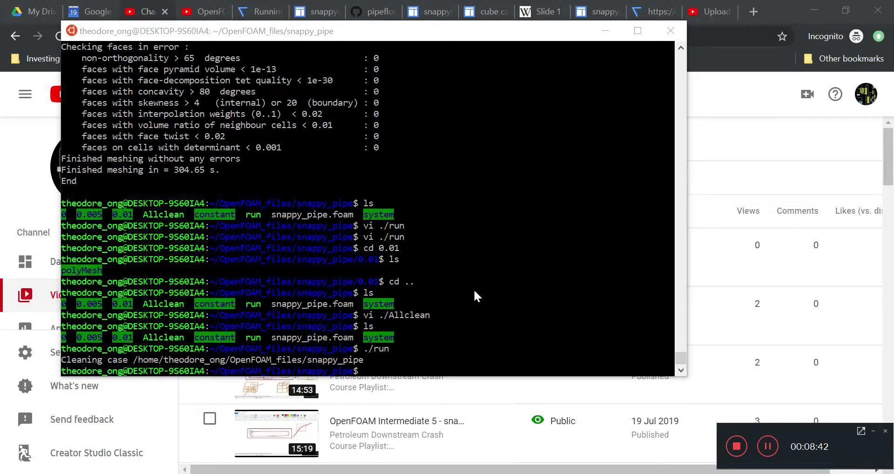
pyautogui.click(473, 289)
pyautogui.write('l')
pyautogui.press('Return')
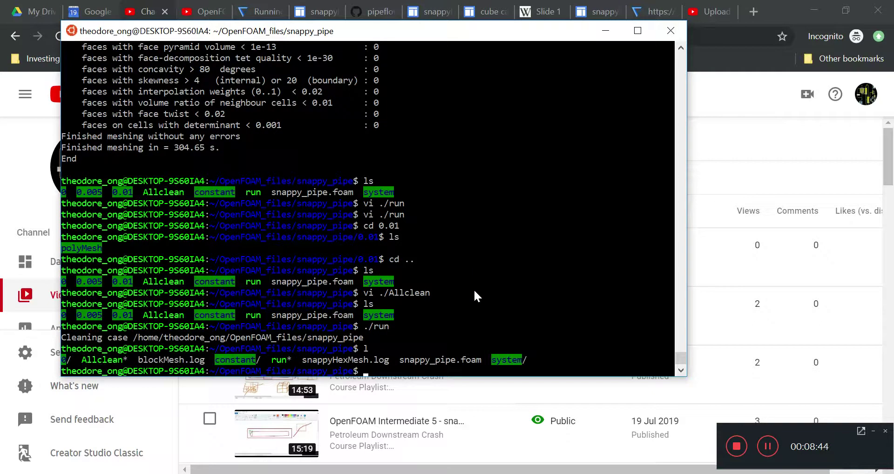
pyautogui.write('vi snappyH')
# - Open snappyHexMesh.log in vi and jump to lines 1000 and 2000
pyautogui.press('Tab')
pyautogui.press('Return')
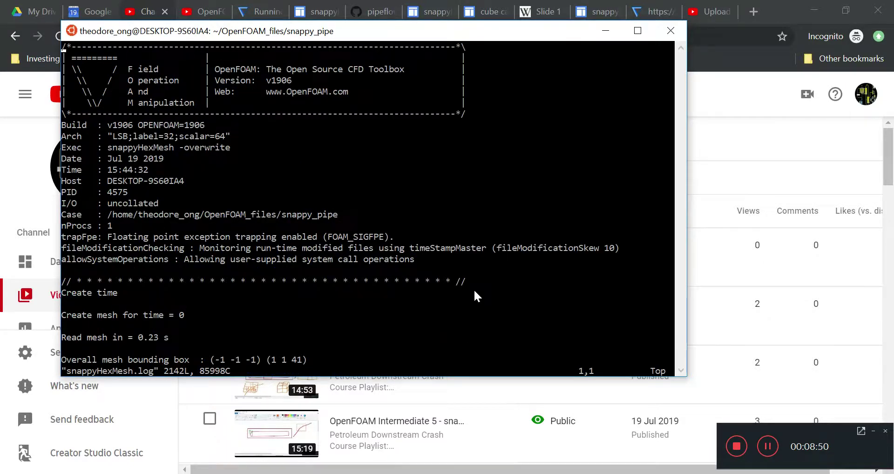
pyautogui.write(':en')
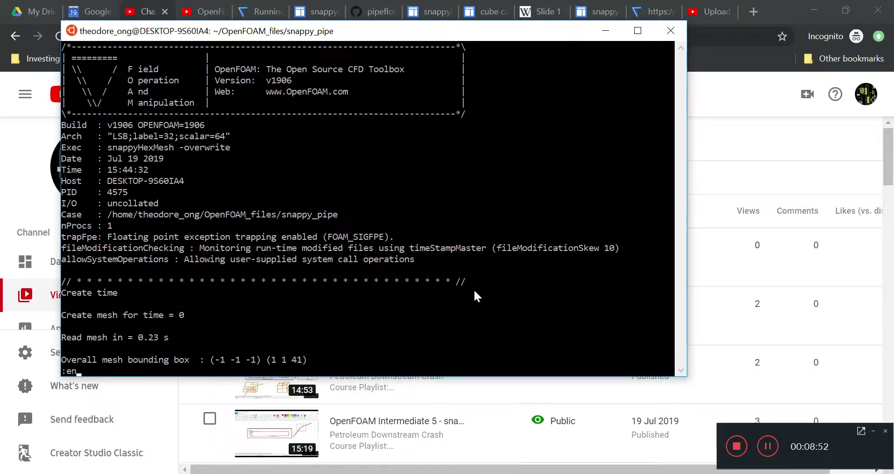
pyautogui.press('Return')
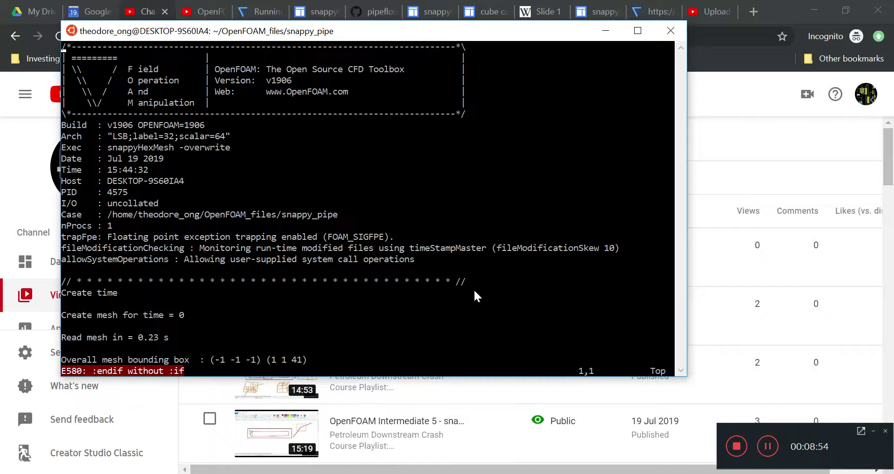
pyautogui.write(':1000')
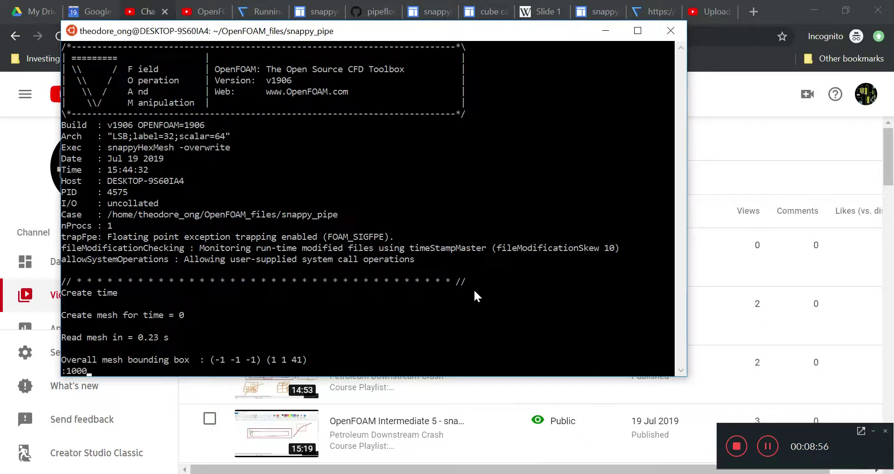
pyautogui.press('Return')
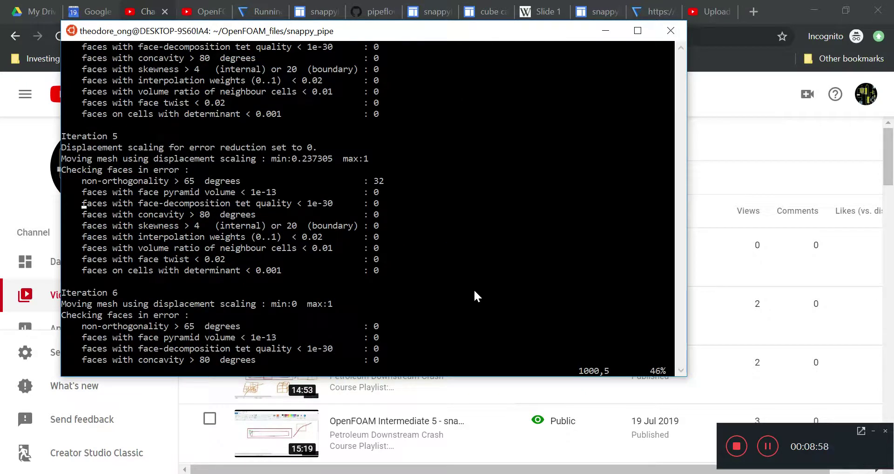
pyautogui.write(':2000')
pyautogui.press('Return')
# - Check the log's end shows meshing finished without errors in 301.09 s, then quit vi
pyautogui.hotkey('ctrl', 'f')
pyautogui.hotkey('ctrl', 'f')
pyautogui.hotkey('ctrl', 'f')
pyautogui.hotkey('ctrl', 'f')
pyautogui.hotkey('ctrl', 'f')
pyautogui.hotkey('ctrl', 'f')
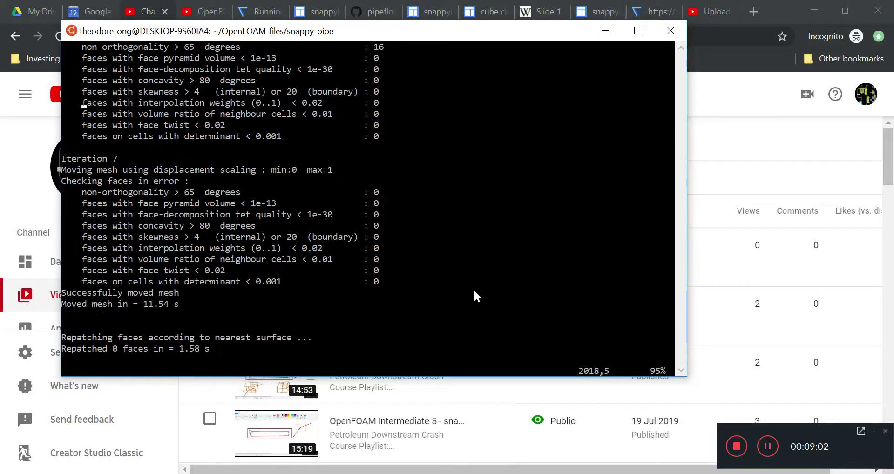
pyautogui.hotkey('ctrl', 'b')
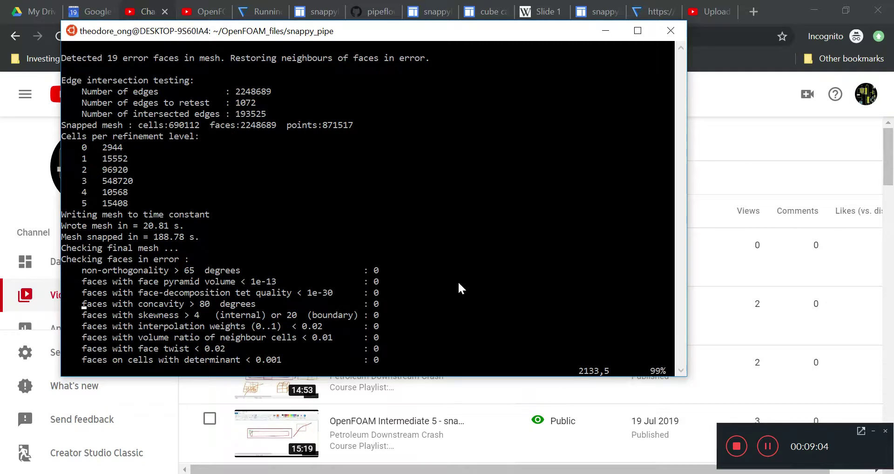
pyautogui.press('Down')
pyautogui.press('Down')
pyautogui.press('Down')
pyautogui.press('Down')
pyautogui.press('Down')
pyautogui.press('Down')
pyautogui.press('Down')
pyautogui.press('Down')
pyautogui.press('Down')
pyautogui.press(':')
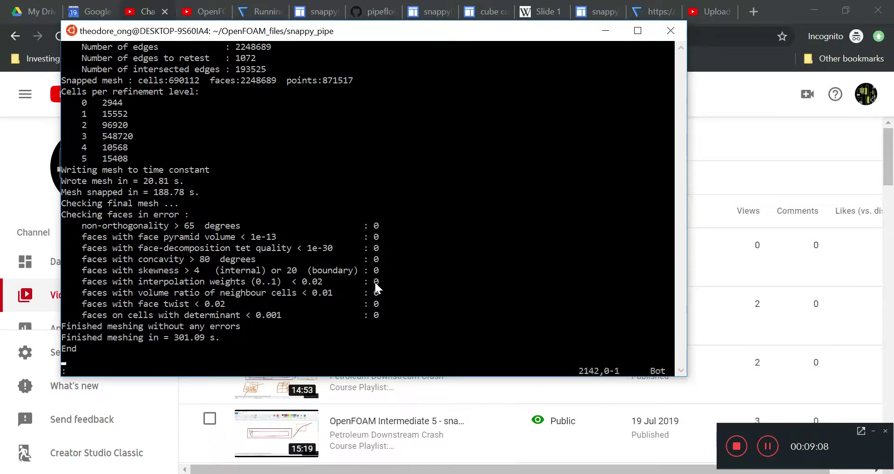
pyautogui.write('q')
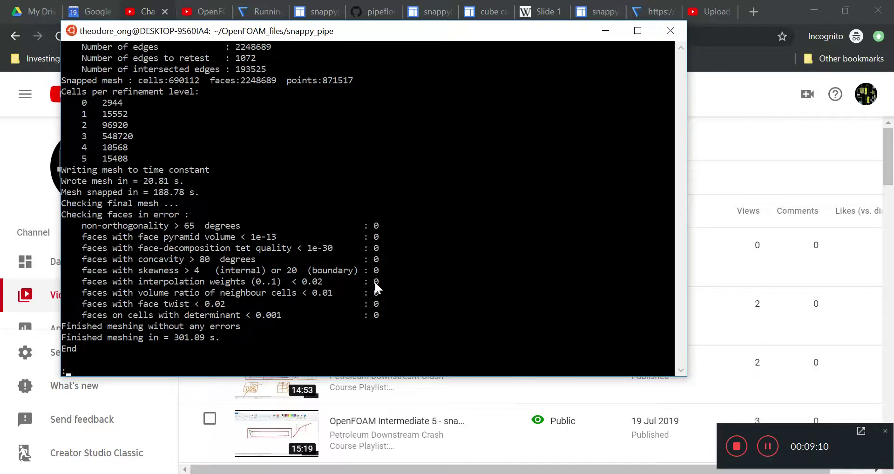
pyautogui.press('Return')
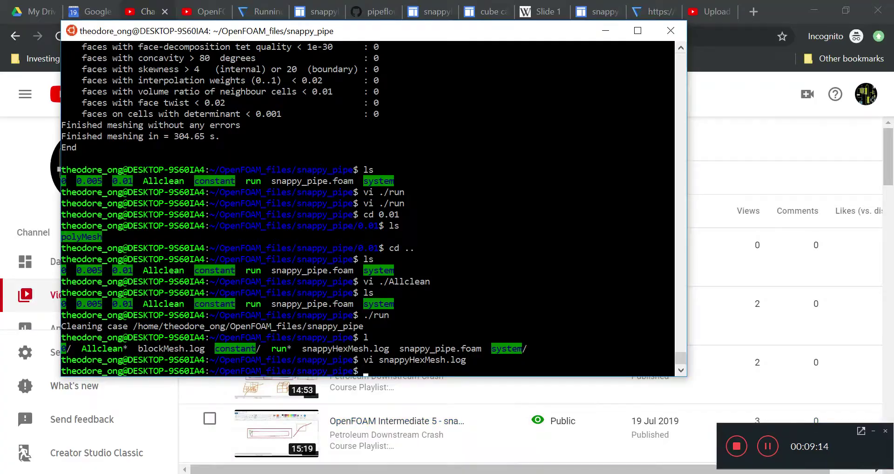
pyautogui.hotkey('alt', 'Tab')
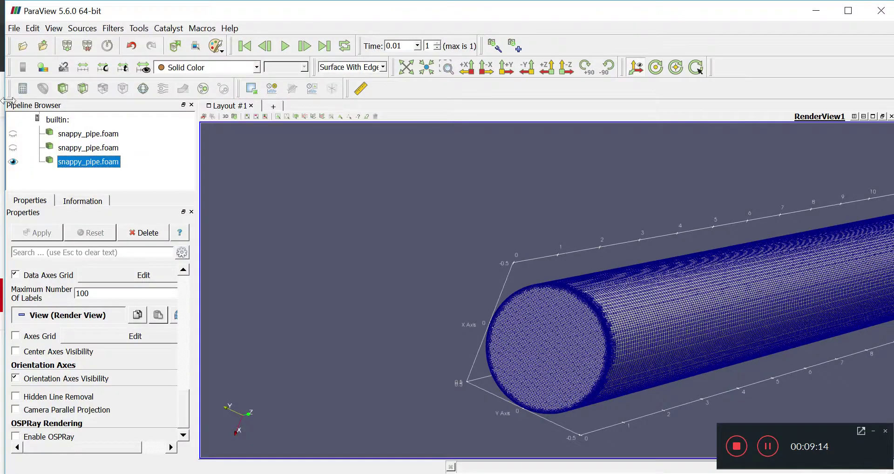
# - Delete all three snappy_pipe.foam readers from the pipeline
pyautogui.click(141, 232)
pyautogui.click(110, 148)
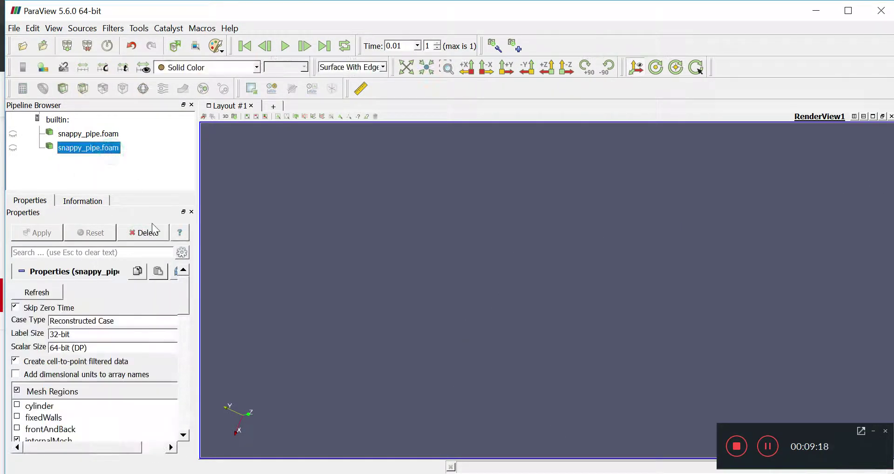
pyautogui.click(144, 233)
pyautogui.click(89, 134)
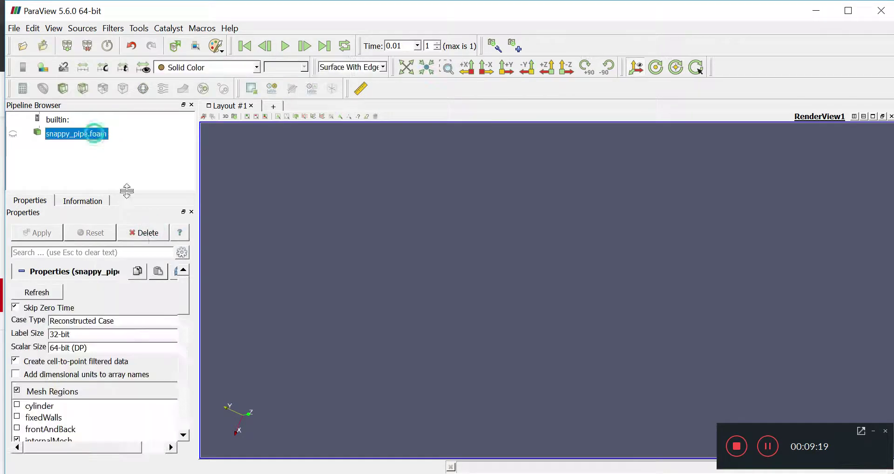
pyautogui.click(145, 233)
# - Load snappy_pipe.foam via File > Open, apply it, and rotate the regenerated pipe mesh
pyautogui.click(22, 45)
pyautogui.click(273, 218)
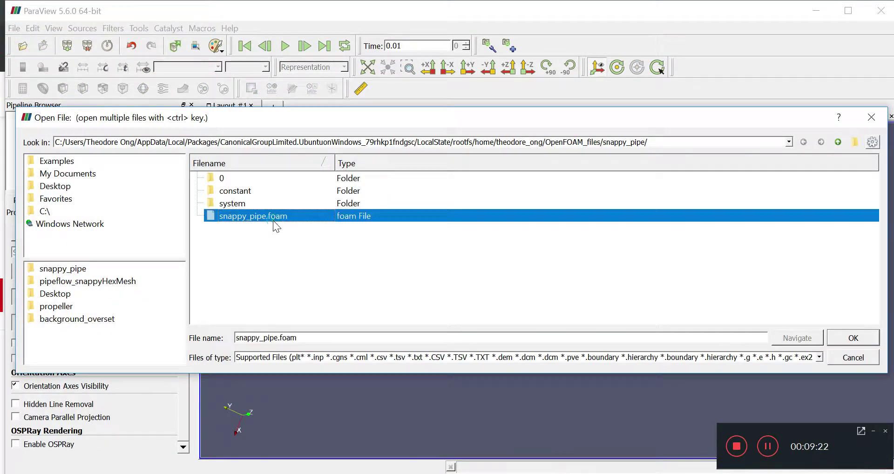
pyautogui.doubleClick(272, 220)
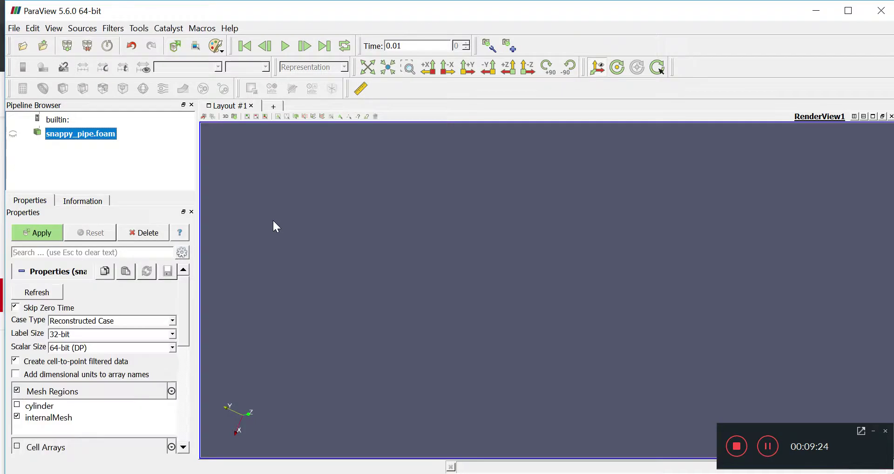
pyautogui.click(55, 233)
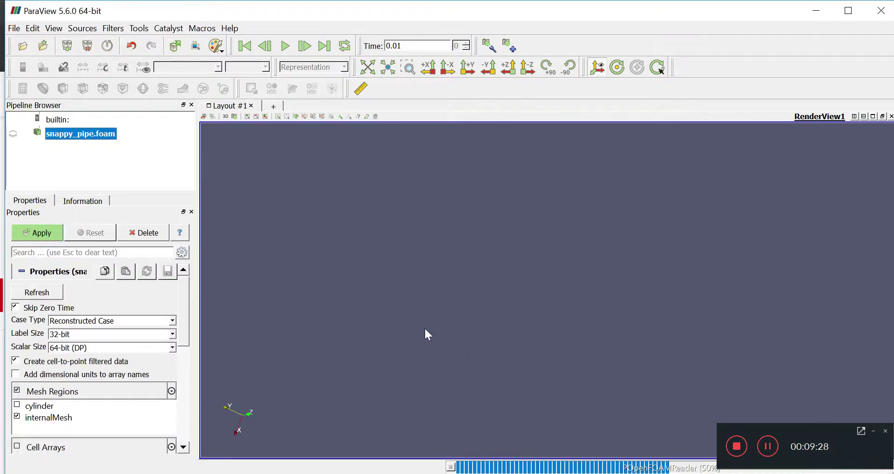
pyautogui.moveTo(395, 312); pyautogui.dragTo(583, 314)
pyautogui.scroll(-5, 565, 327)
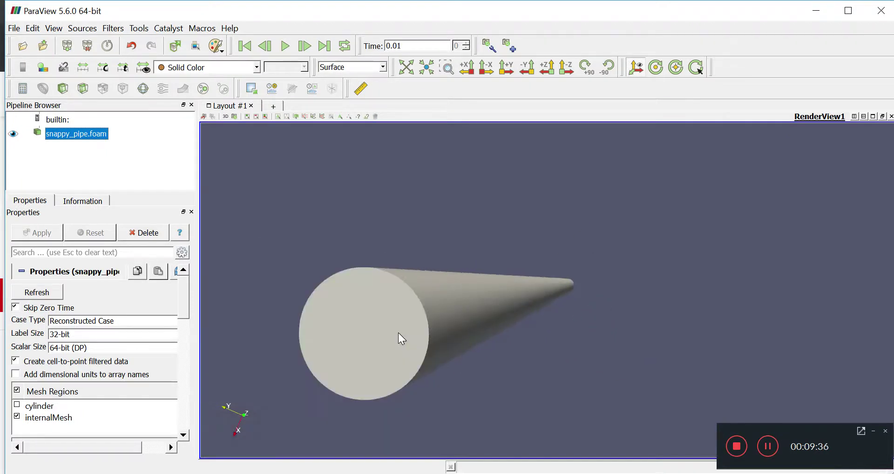
pyautogui.hotkey('alt', 'Tab')
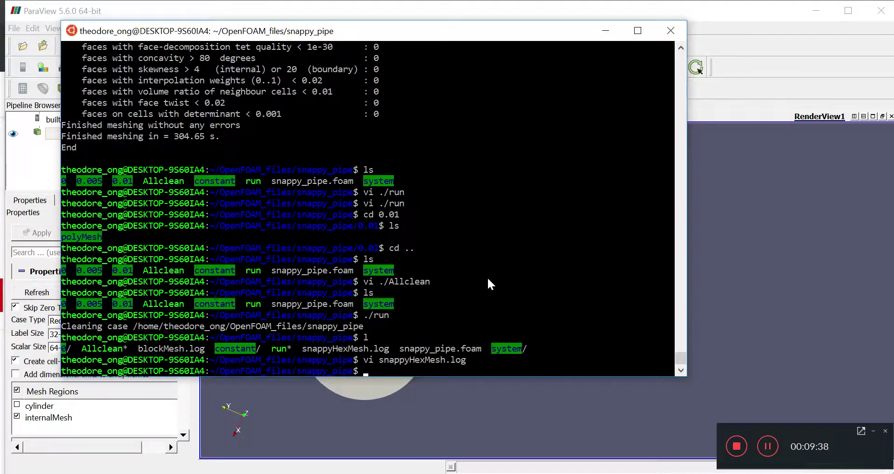
# - Go up two levels from snappy_pipe to the home directory, listing each folder
pyautogui.write('cd ..')
pyautogui.press('Return')
pyautogui.write('ls')
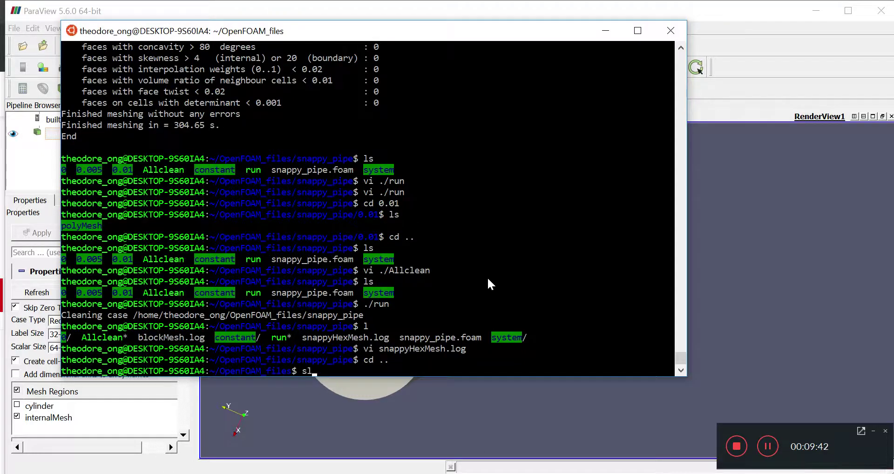
pyautogui.press('Return')
pyautogui.write('cd ..')
pyautogui.press('Return')
pyautogui.write('ls')
pyautogui.press('Return')
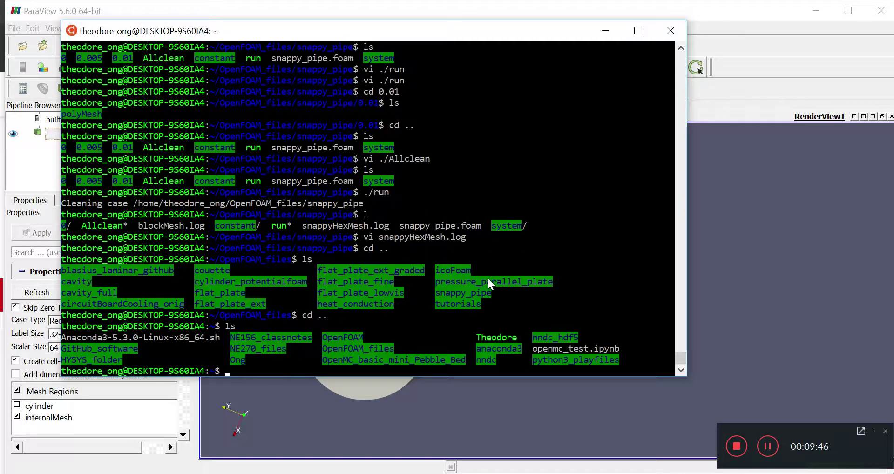
# - Enter GitHub_software and list its repositories, including pipeflow_snappyHexMesh
pyautogui.write('cd')
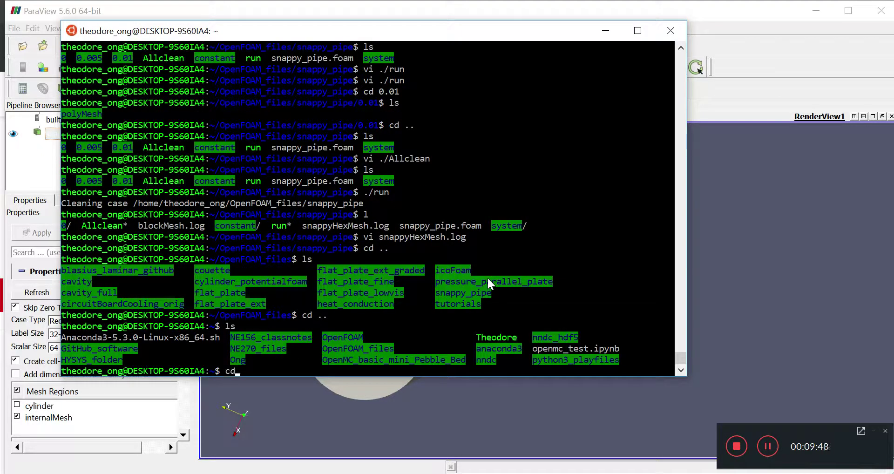
pyautogui.write(' GitHub_sof')
pyautogui.press('Tab')
pyautogui.press('Return')
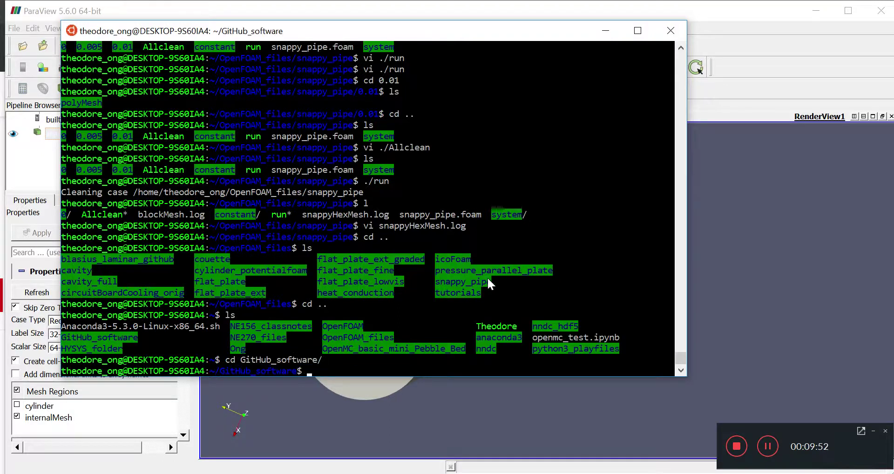
pyautogui.write('ls')
pyautogui.press('Return')
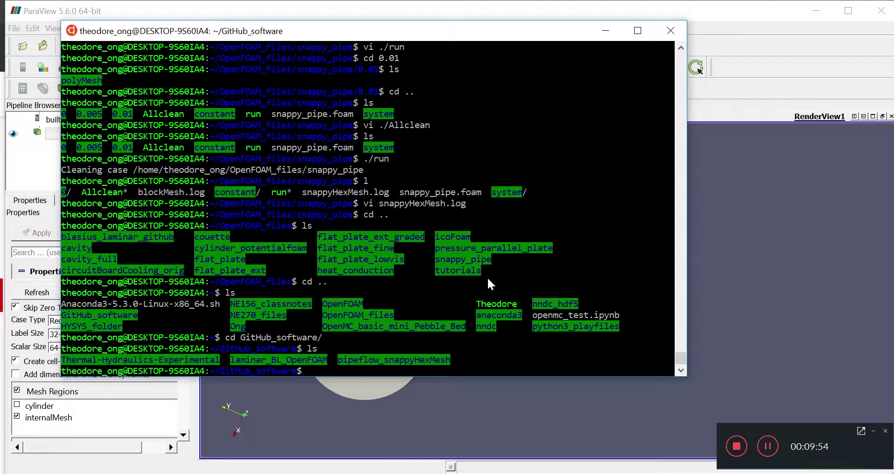
pyautogui.moveTo(338, 359); pyautogui.dragTo(444, 358)
pyautogui.click(576, 283)
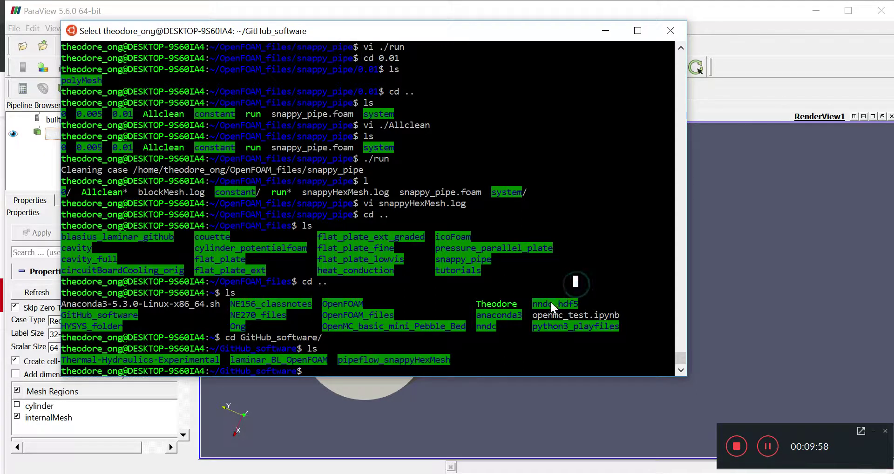
pyautogui.click(535, 368)
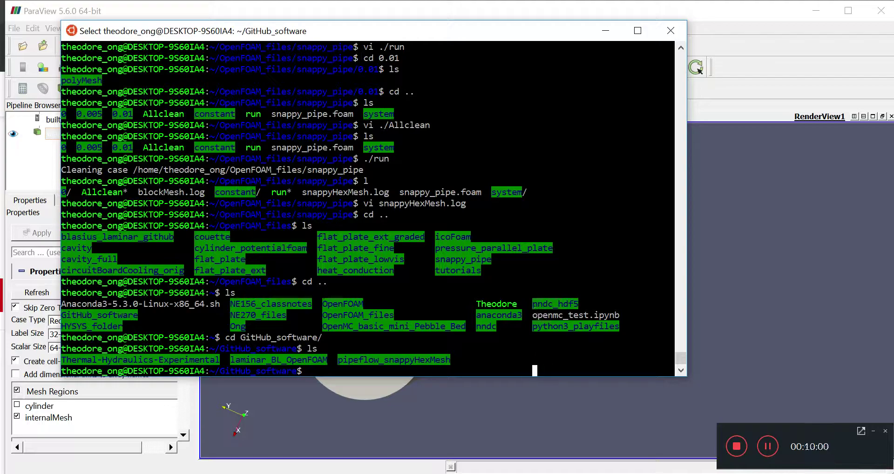
pyautogui.hotkey('alt', 'Tab')
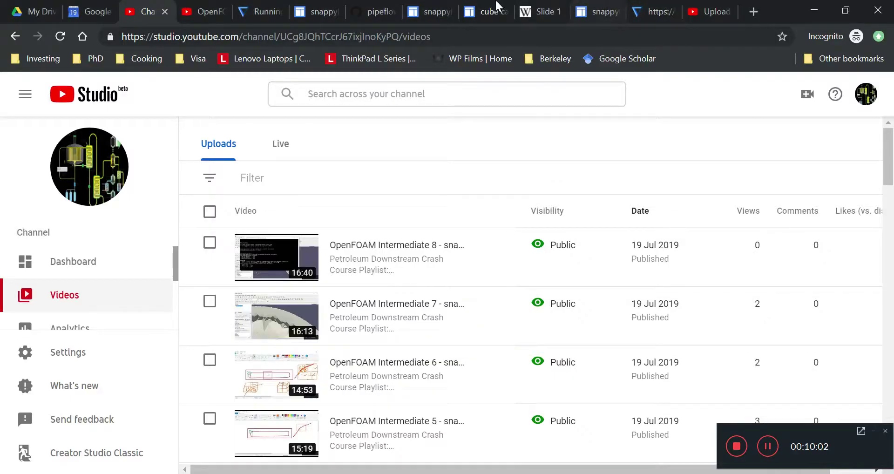
# - Go from the pipeflow_snappyHexMesh repository to the GitHub profile and start a new repository
pyautogui.click(377, 8)
pyautogui.scroll(20, 358, 160)
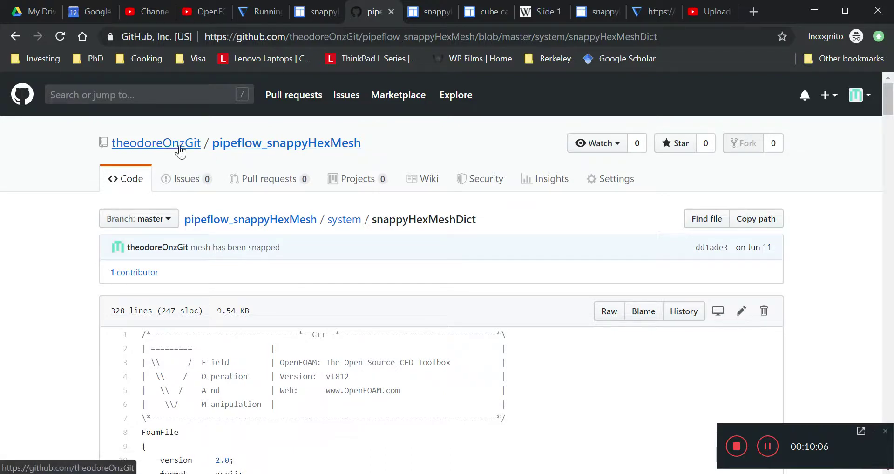
pyautogui.click(173, 145)
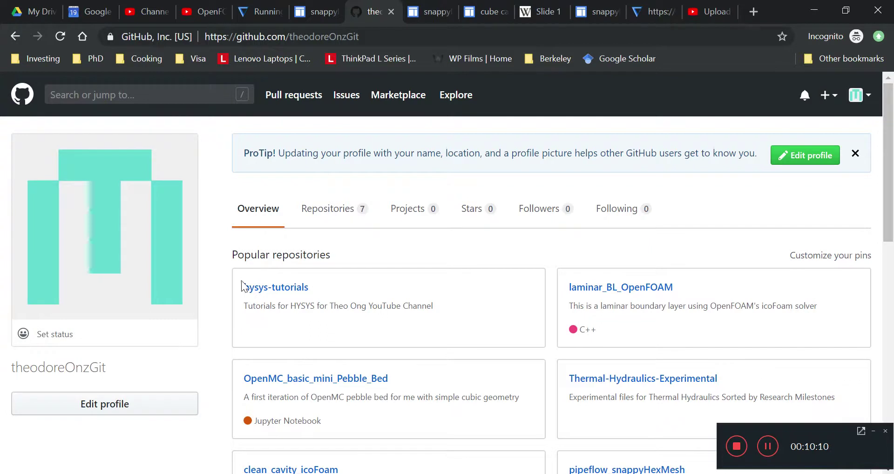
pyautogui.click(832, 98)
pyautogui.click(758, 120)
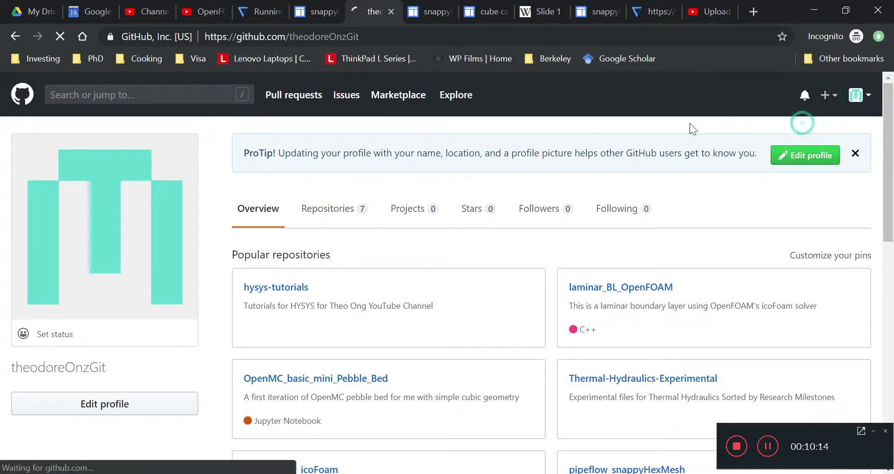
# - Create thin_pipeflow_snappyHexMesh with a thinner pipe or cylinder geometry description and a README
pyautogui.click(365, 266)
pyautogui.write('thin_p')
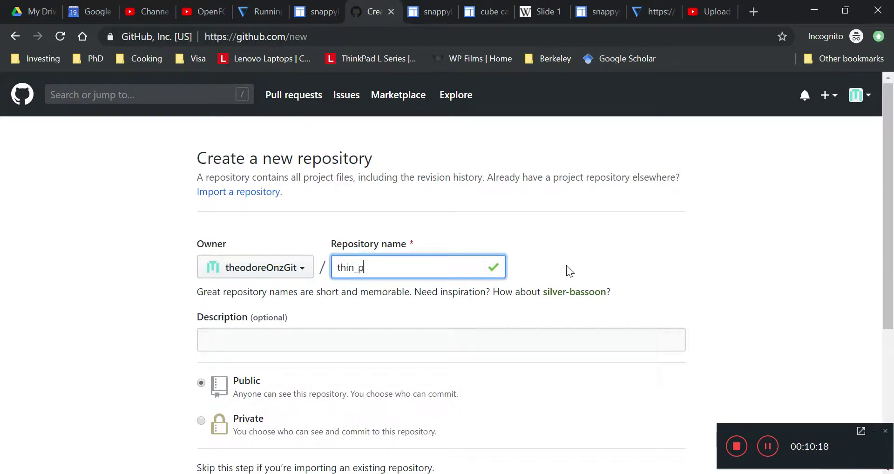
pyautogui.write('ipeflow_snappyHex')
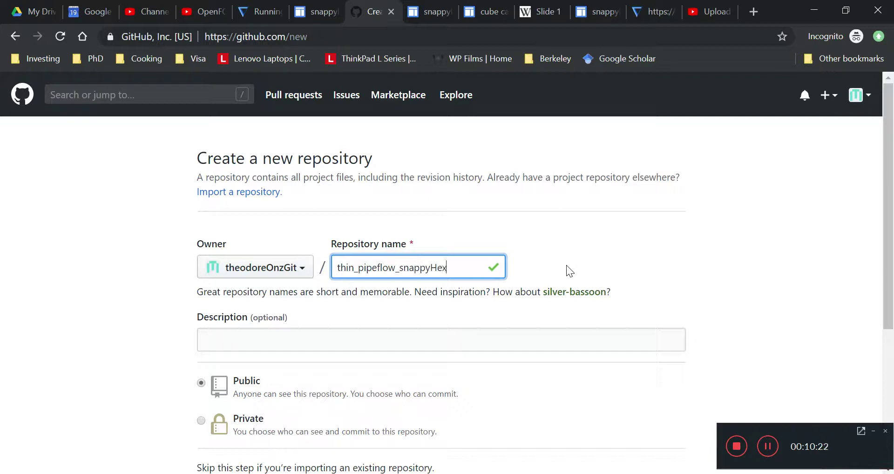
pyautogui.write('Mesh')
pyautogui.press('Tab')
pyautogui.write('Thinner v')
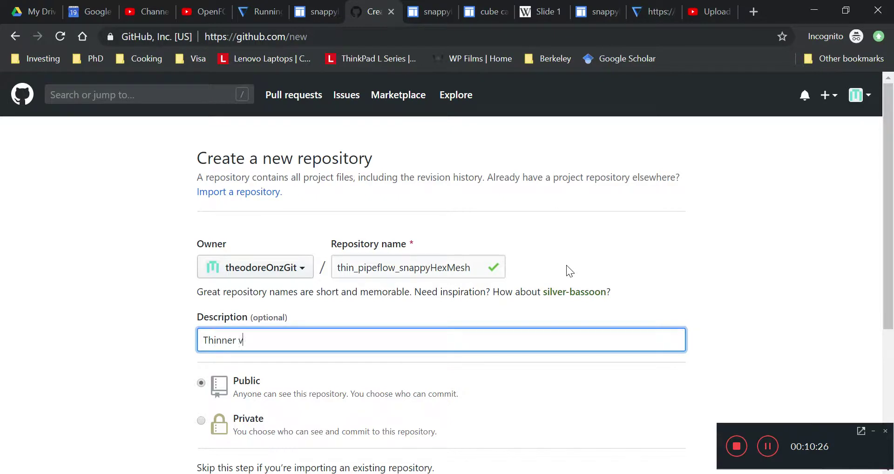
pyautogui.write('ersion of pipeflow_snappyH')
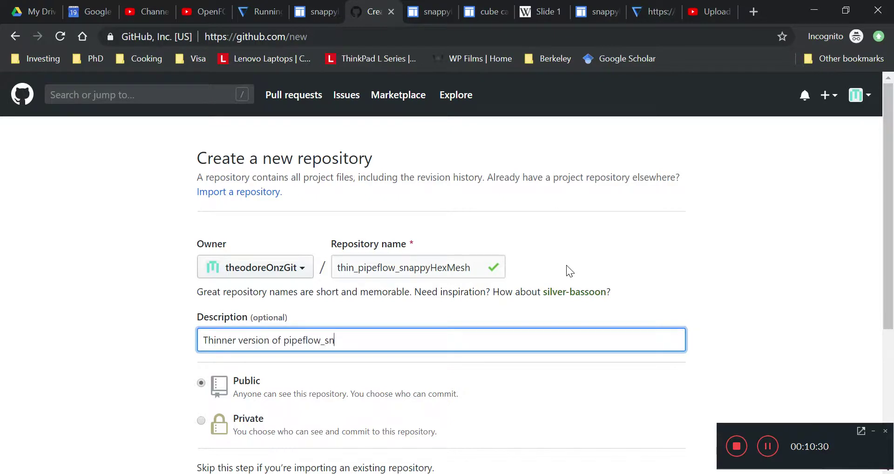
pyautogui.press('BackSpace')
pyautogui.press('BackSpace')
pyautogui.press('BackSpace')
pyautogui.press('BackSpace')
pyautogui.press('BackSpace')
pyautogui.press('BackSpace')
pyautogui.press('BackSpace')
pyautogui.press('BackSpace')
pyautogui.press('BackSpace')
pyautogui.write('or cylinder geometry with snappyHexMesh')
pyautogui.scroll(-5, 536, 291)
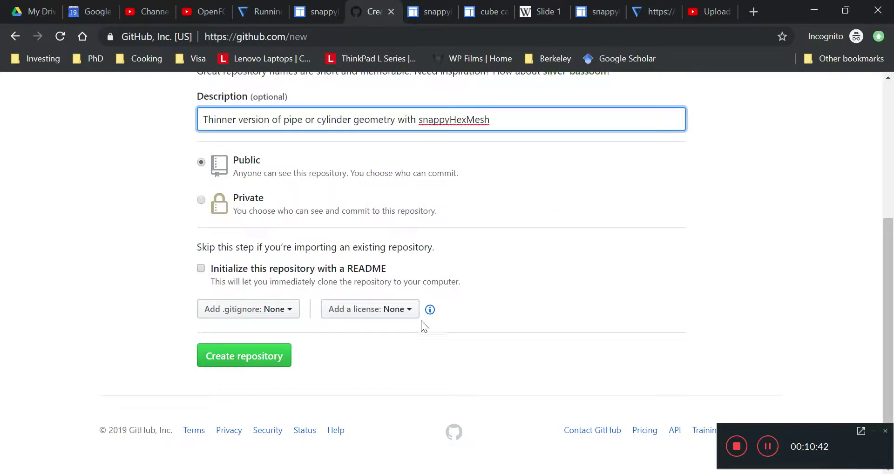
pyautogui.click(221, 270)
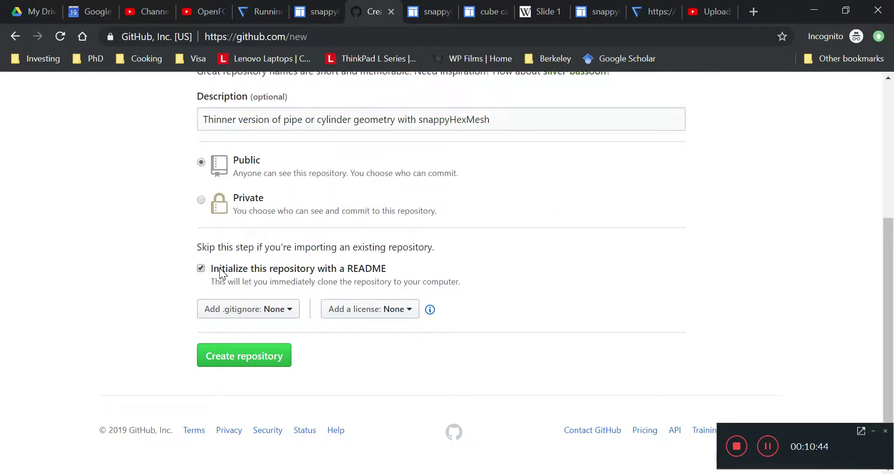
pyautogui.click(277, 360)
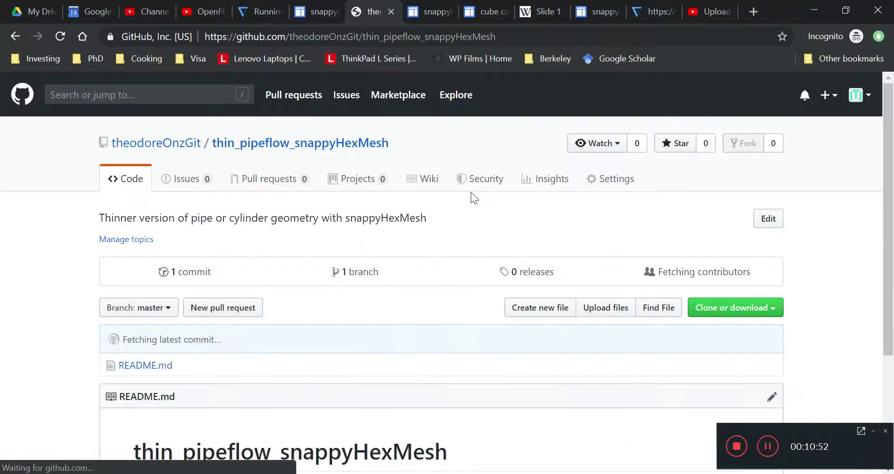
# - Copy the thin_pipeflow_snappyHexMesh HTTPS clone URL and return to the terminal
pyautogui.scroll(-2, 302, 358)
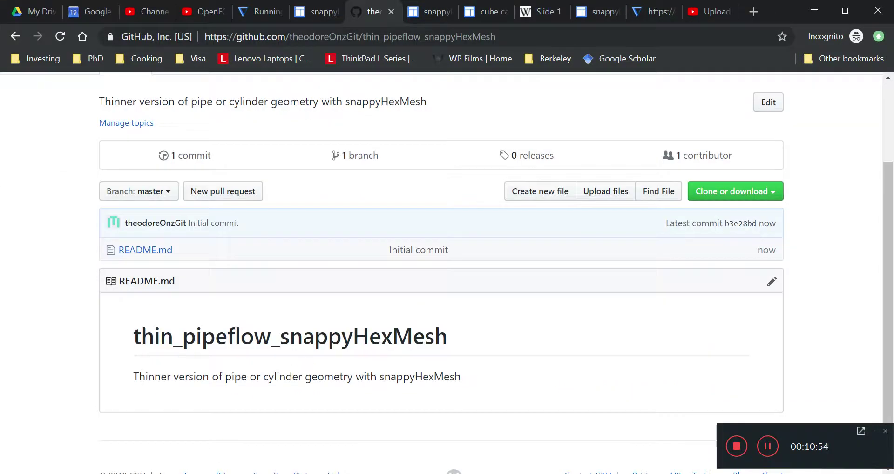
pyautogui.click(724, 192)
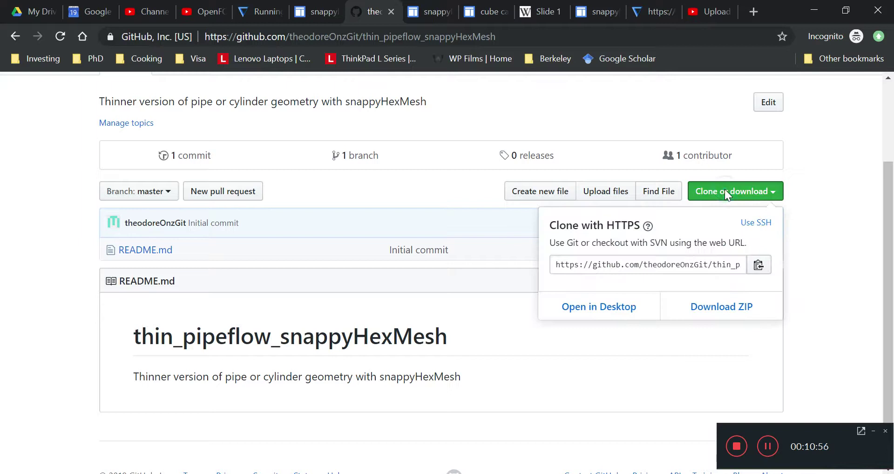
pyautogui.click(673, 264)
pyautogui.hotkey('ctrl', 'c')
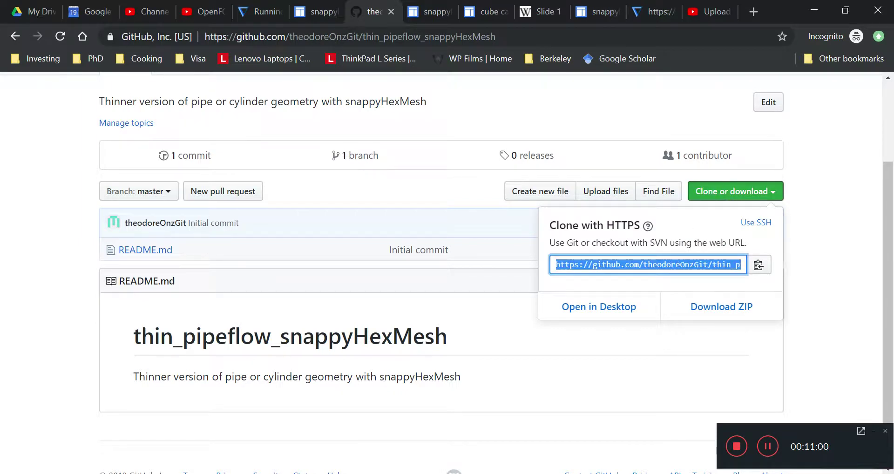
pyautogui.hotkey('alt', 'Tab')
# - Clone thin_pipeflow_snappyHexMesh into GitHub_software with git clone and confirm its folder exists
pyautogui.write('git clone')
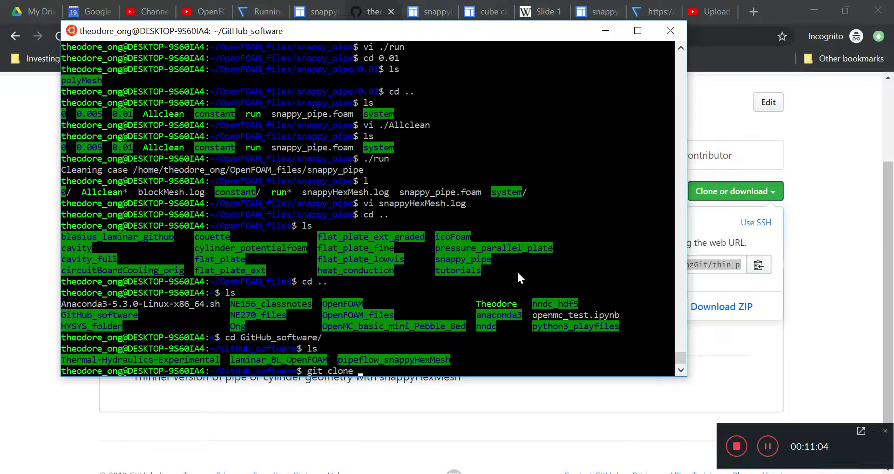
pyautogui.rightClick(517, 270)
pyautogui.write('.')
pyautogui.press('Return')
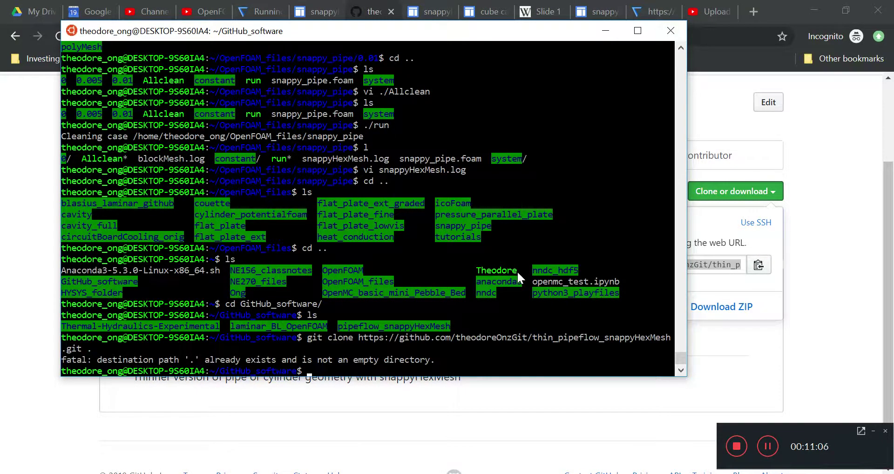
pyautogui.write('ls')
pyautogui.press('Return')
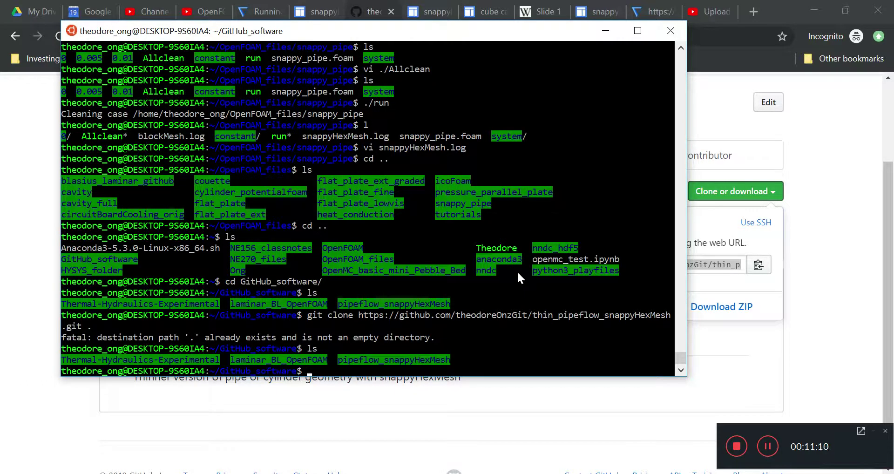
pyautogui.write('git clone')
pyautogui.rightClick(517, 270)
pyautogui.press('Return')
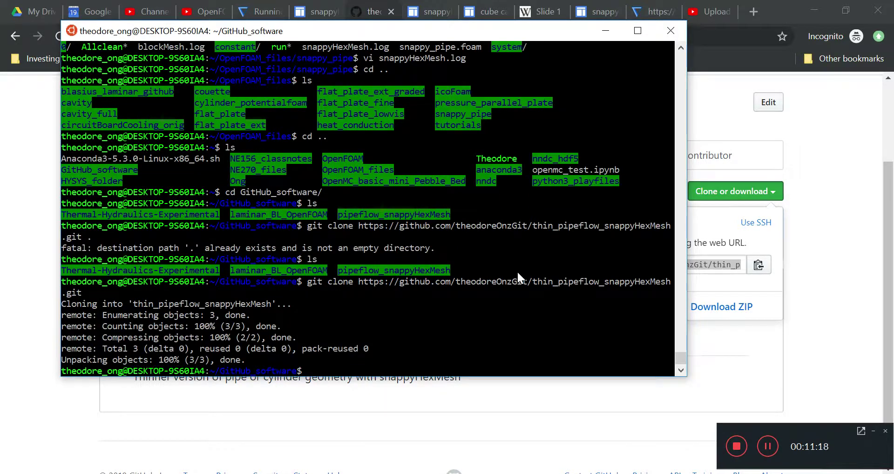
pyautogui.write('ls')
pyautogui.press('Return')
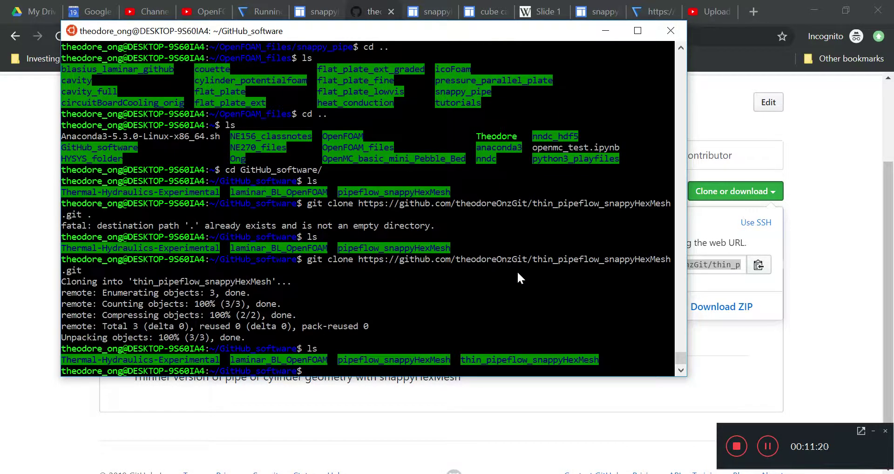
# - Enter the clone, list it, and check with git status that it is clean
pyautogui.write('cd th')
pyautogui.press('Tab')
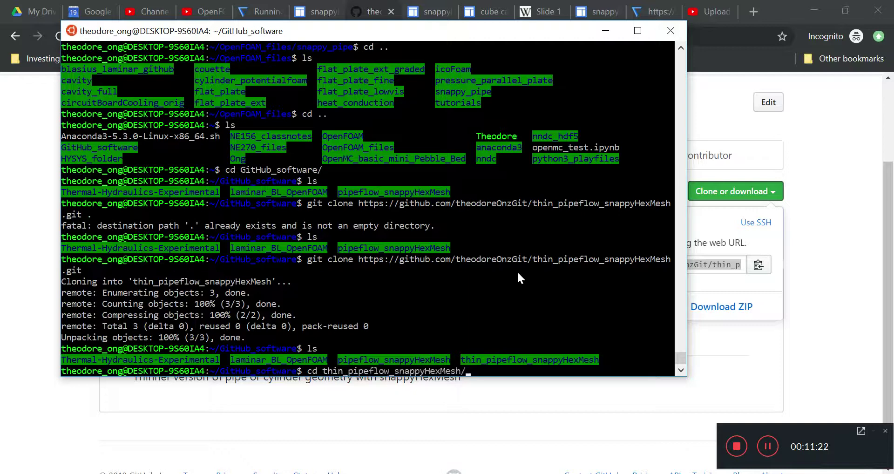
pyautogui.press('Return')
pyautogui.write('ls')
pyautogui.press('Return')
pyautogui.write('cd')
pyautogui.press('BackSpace')
pyautogui.press('BackSpace')
pyautogui.press('BackSpace')
pyautogui.write('git status')
pyautogui.press('Return')
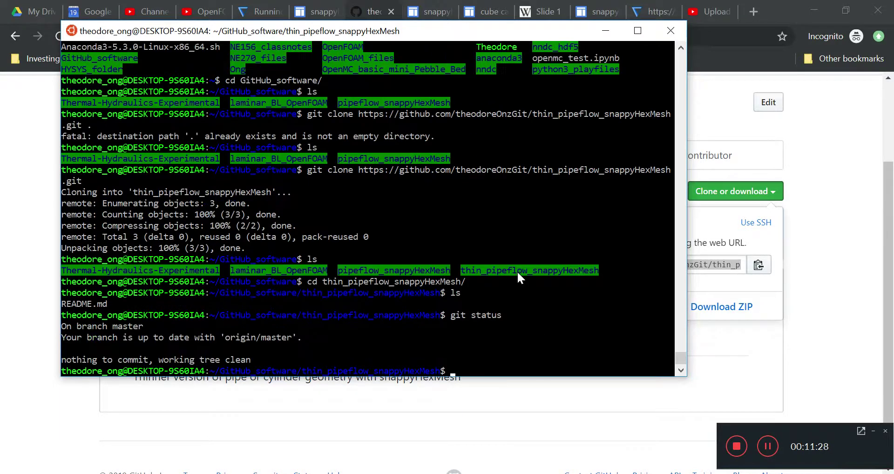
# - Return home and move into OpenFOAM_files, listing its contents
pyautogui.write('cd')
pyautogui.press('Return')
pyautogui.write('ls')
pyautogui.press('Return')
pyautogui.write('cd OpenFOA')
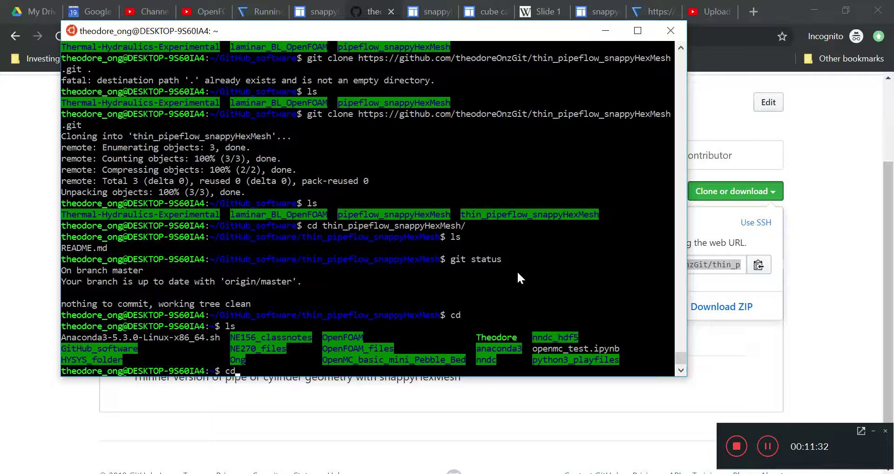
pyautogui.write('M_files')
pyautogui.press('Return')
pyautogui.write('ls')
pyautogui.press('Return')
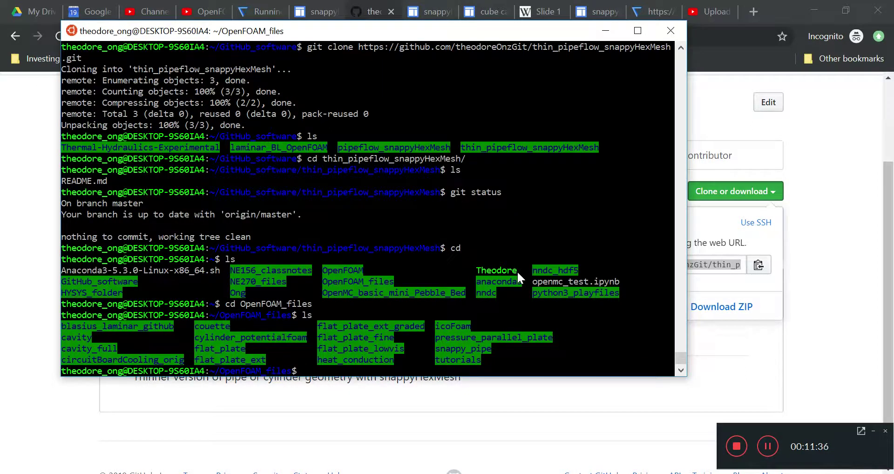
pyautogui.write('cp -ar snappy_pipe')
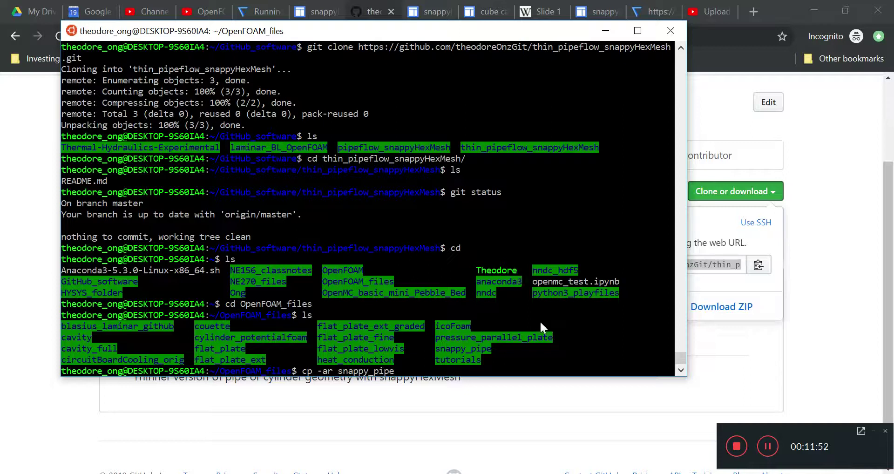
# - Copy snappy_pipe into ~/GitHub_software/thin_pipeflow_snappyHexMesh with cp -ar
pyautogui.moveTo(211, 169); pyautogui.dragTo(428, 172)
pyautogui.rightClick(436, 173)
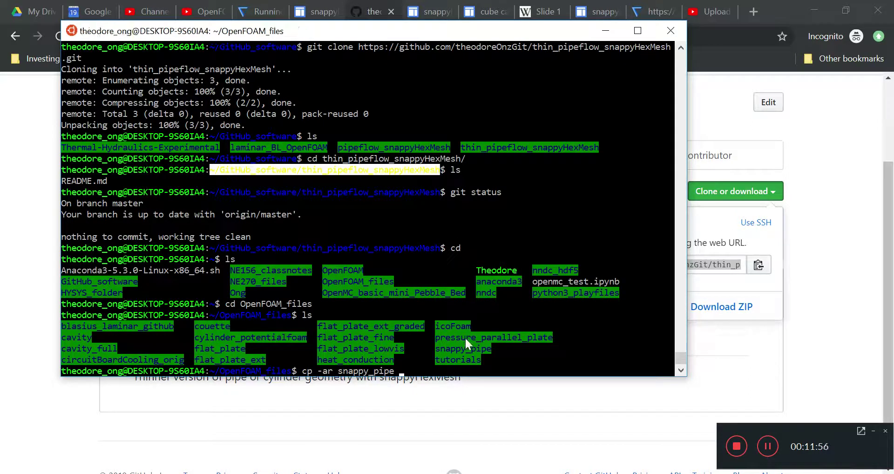
pyautogui.rightClick(472, 342)
pyautogui.press('Return')
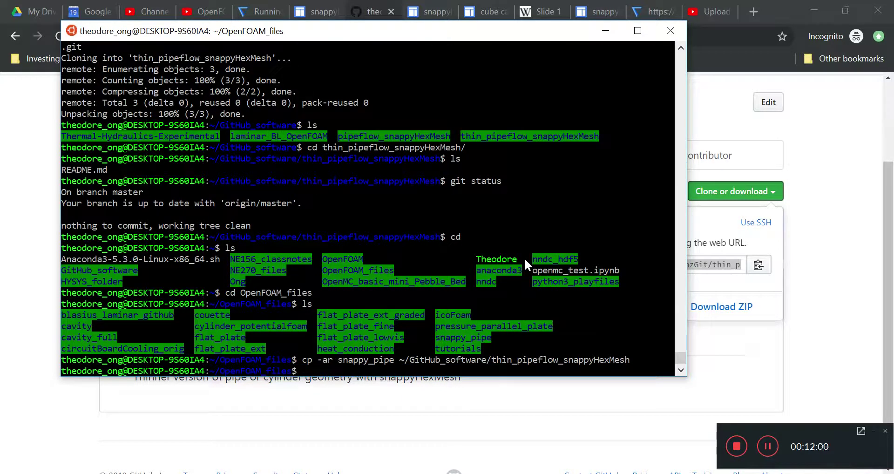
# - Navigate through GitHub_software into the clone and confirm snappy_pipe is now listed
pyautogui.write('cd')
pyautogui.press('Return')
pyautogui.write('ls')
pyautogui.press('Return')
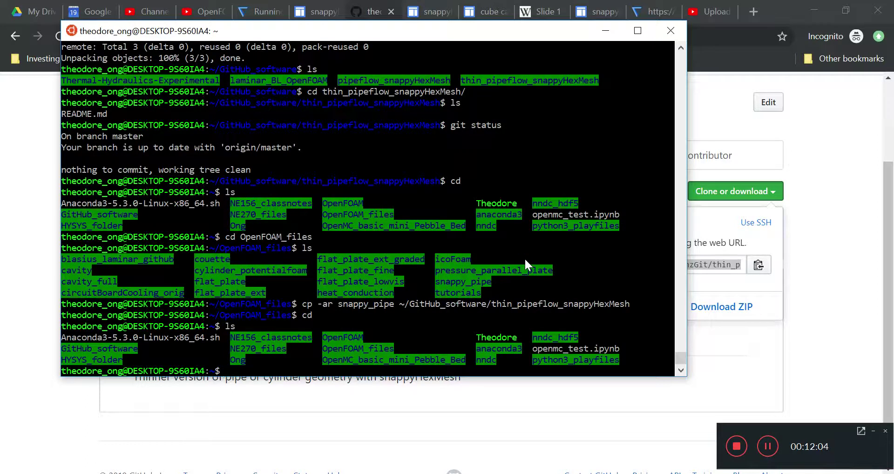
pyautogui.write('cd GitHub_software/')
pyautogui.press('Return')
pyautogui.write('ls')
pyautogui.press('Return')
pyautogui.write('cd th')
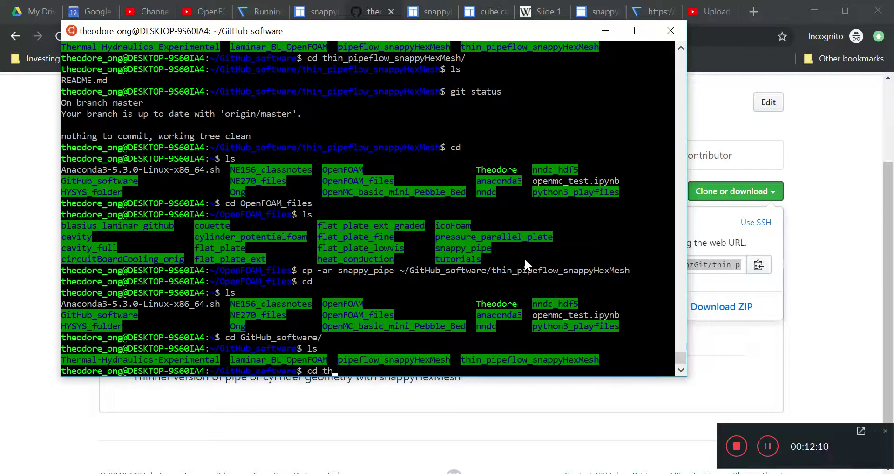
pyautogui.press('Tab')
pyautogui.press('Return')
pyautogui.write('ls')
pyautogui.press('Return')
# - Enter the copied snappy_pipe folder and list its case files
pyautogui.write('cd sn')
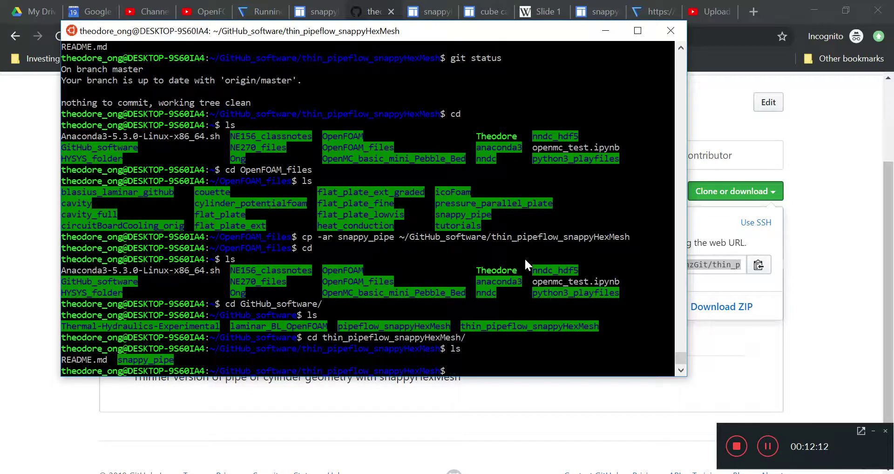
pyautogui.press('Tab')
pyautogui.press('Return')
pyautogui.write('ls')
pyautogui.press('Return')
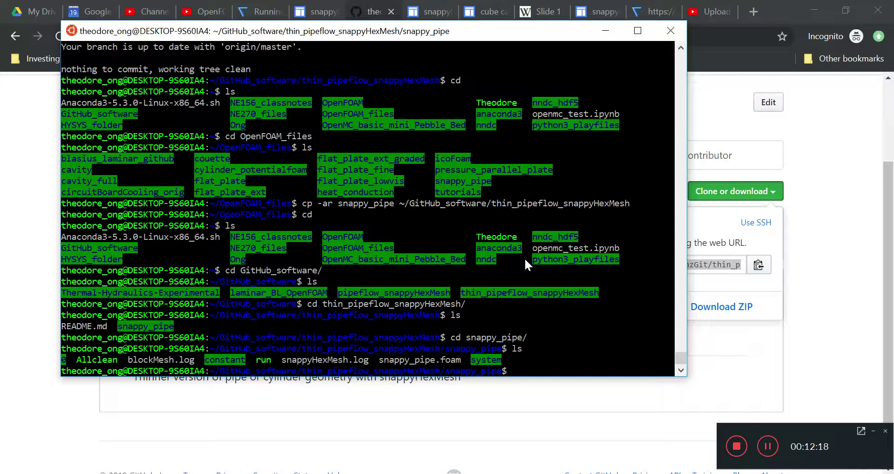
pyautogui.moveTo(71, 356); pyautogui.dragTo(508, 364)
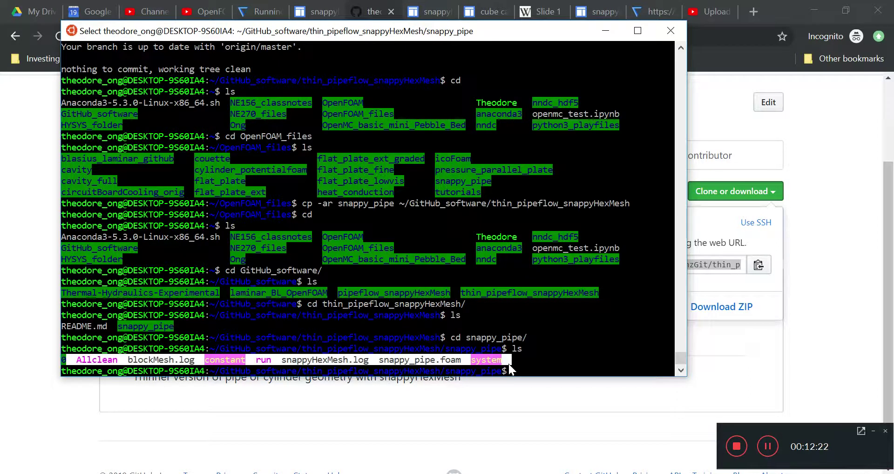
pyautogui.rightClick(583, 332)
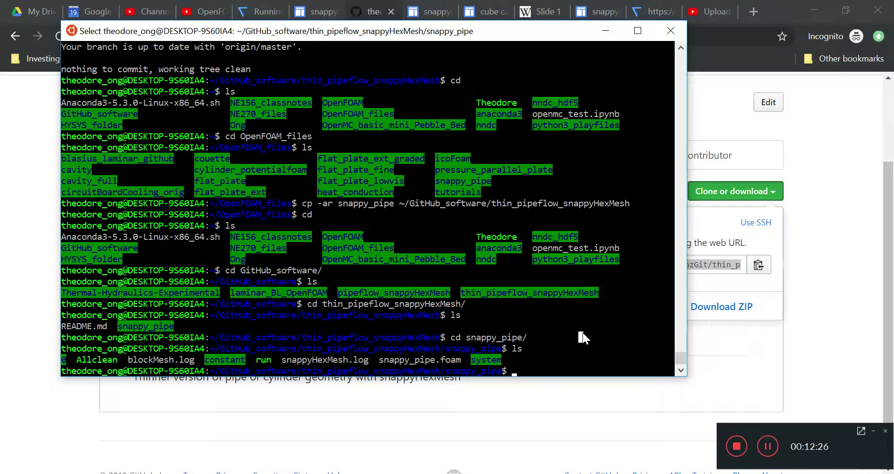
pyautogui.write('ls')
pyautogui.press('Return')
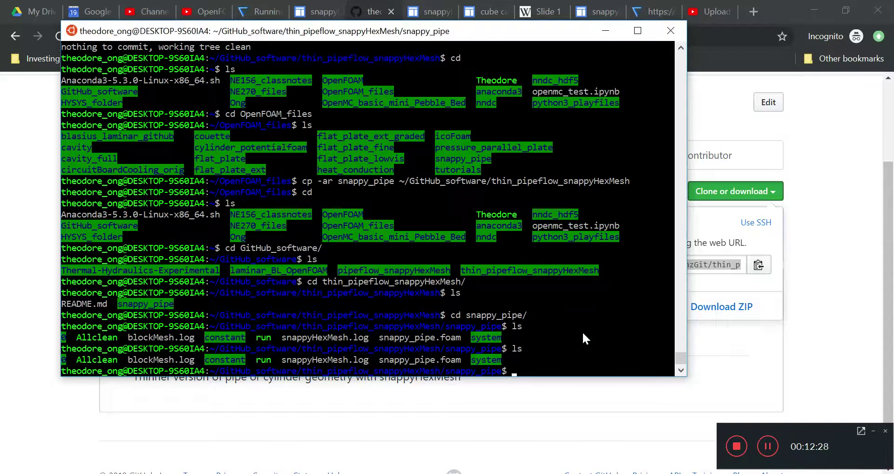
pyautogui.write('git add .')
pyautogui.press('BackSpace')
pyautogui.press('BackSpace')
pyautogui.press('BackSpace')
pyautogui.press('BackSpace')
pyautogui.press('BackSpace')
pyautogui.press('BackSpace')
pyautogui.press('BackSpace')
pyautogui.press('BackSpace')
pyautogui.press('BackSpace')
# - Return to the repository root and stage all files with git add
pyautogui.write('cd ..')
pyautogui.press('Return')
pyautogui.write('ls')
pyautogui.press('Return')
pyautogui.write('git a')
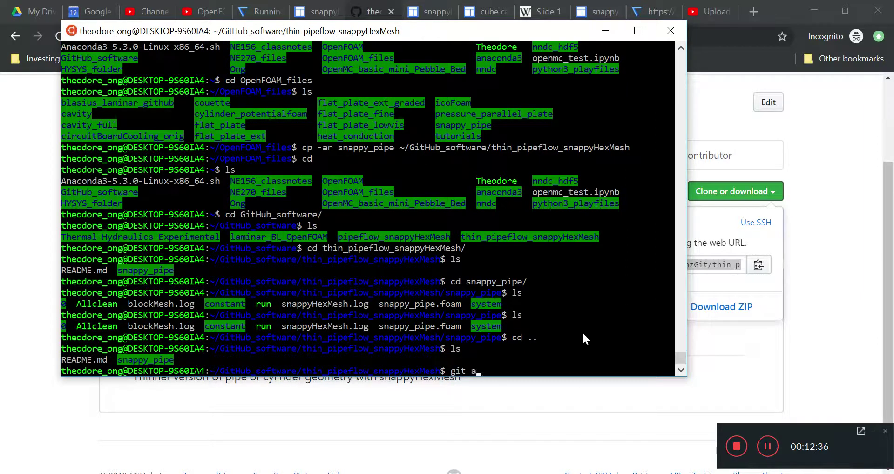
pyautogui.write('dd .')
pyautogui.press('Return')
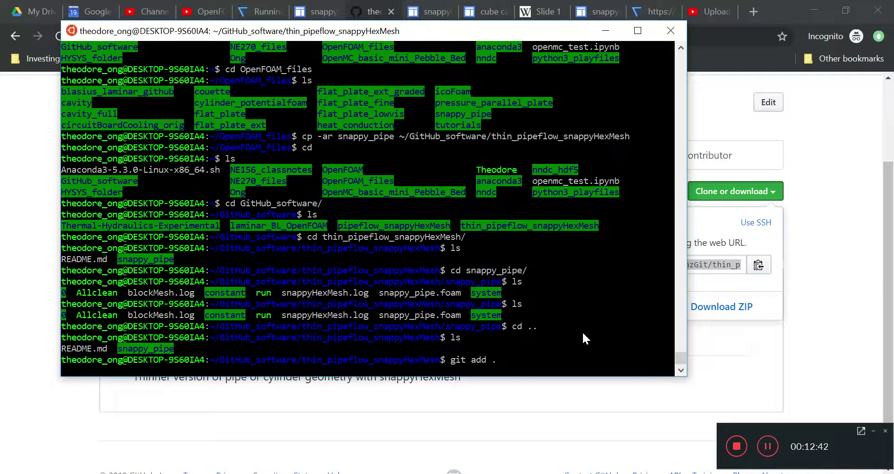
# - Commit the staged snappy_pipe case with the message 'first commit' and list the root
pyautogui.write('git commit -m "')
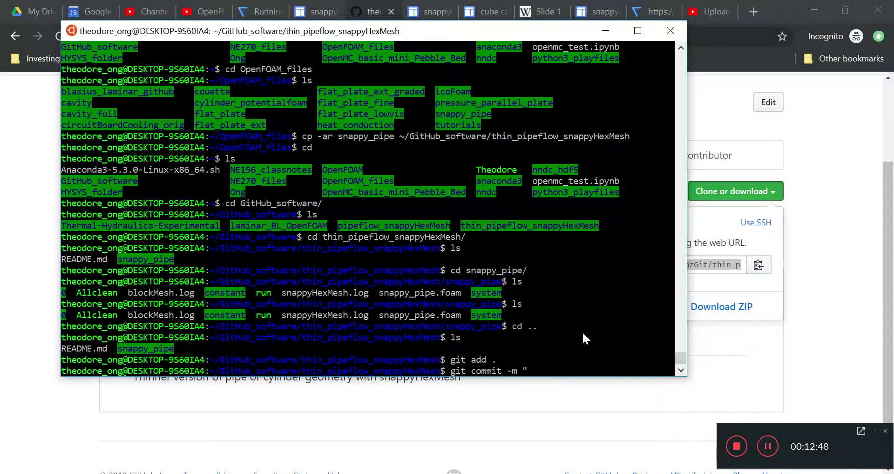
pyautogui.write('first')
pyautogui.press('BackSpace')
pyautogui.press('BackSpace')
pyautogui.press('BackSpace')
pyautogui.press('BackSpace')
pyautogui.press('BackSpace')
pyautogui.write('first commit"')
pyautogui.press('Return')
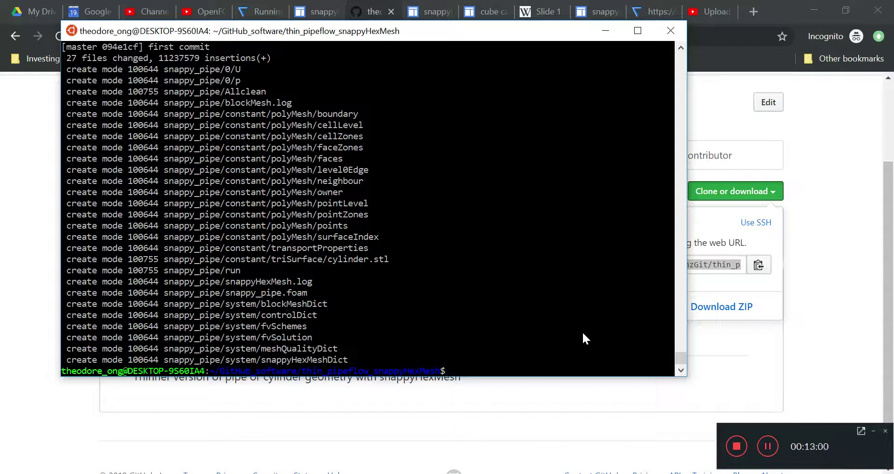
pyautogui.write('l')
pyautogui.press('Return')
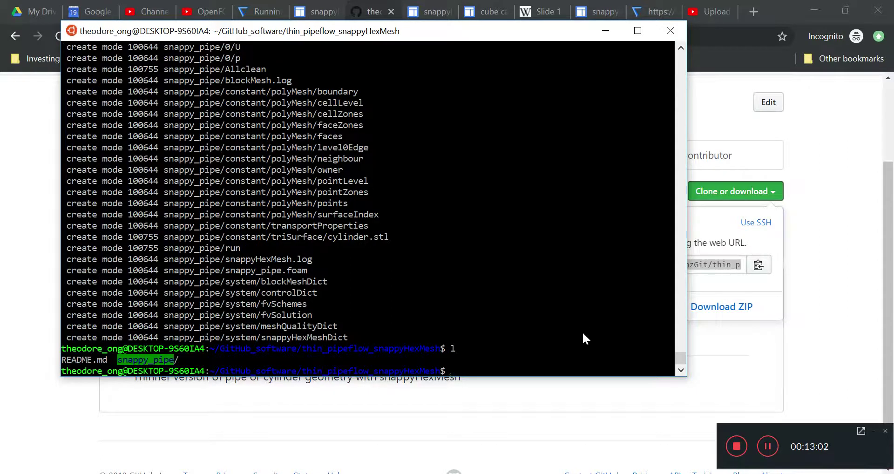
pyautogui.click(779, 458)
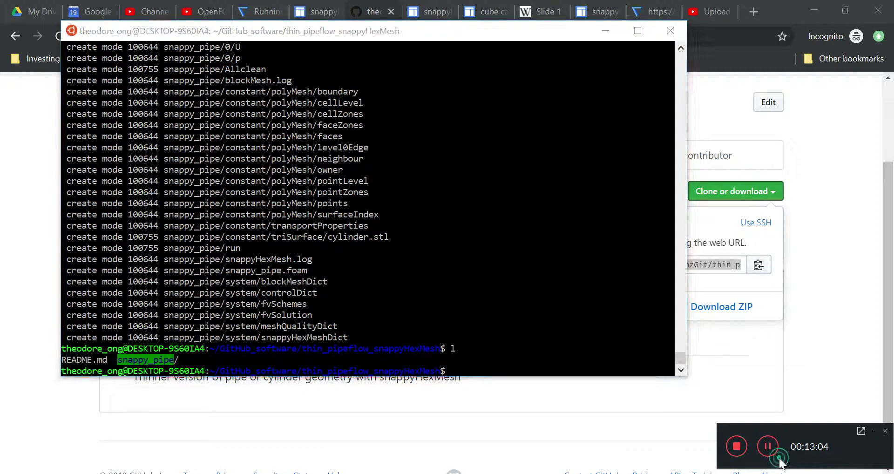
pyautogui.click(585, 258)
# - Run git push origin master, entering the GitHub username and password when prompted
pyautogui.write('git push origin master')
pyautogui.press('Return')
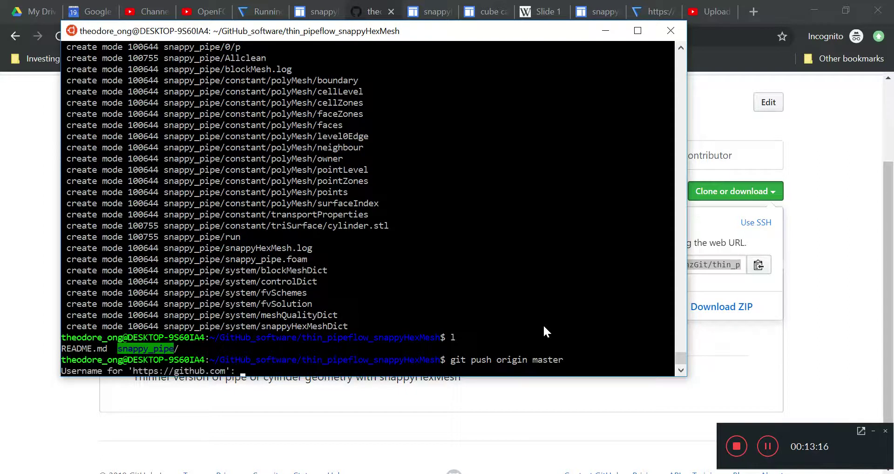
pyautogui.write('theodoreOnzGit')
pyautogui.press('Return')
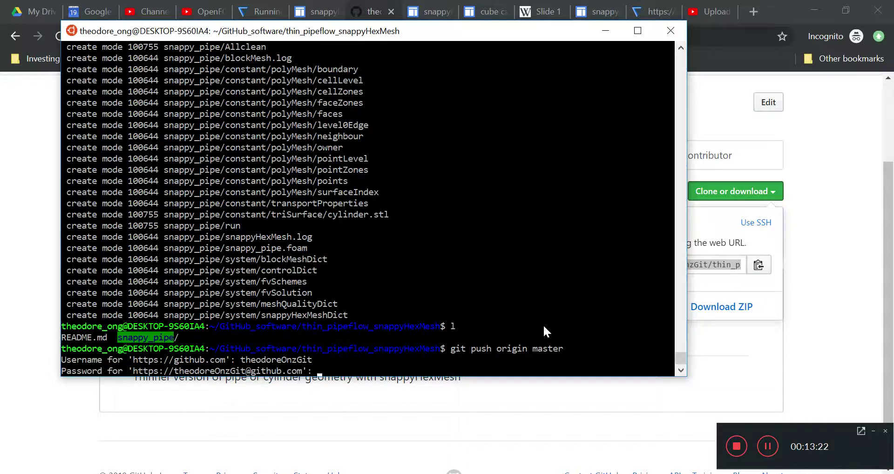
pyautogui.press('Return')
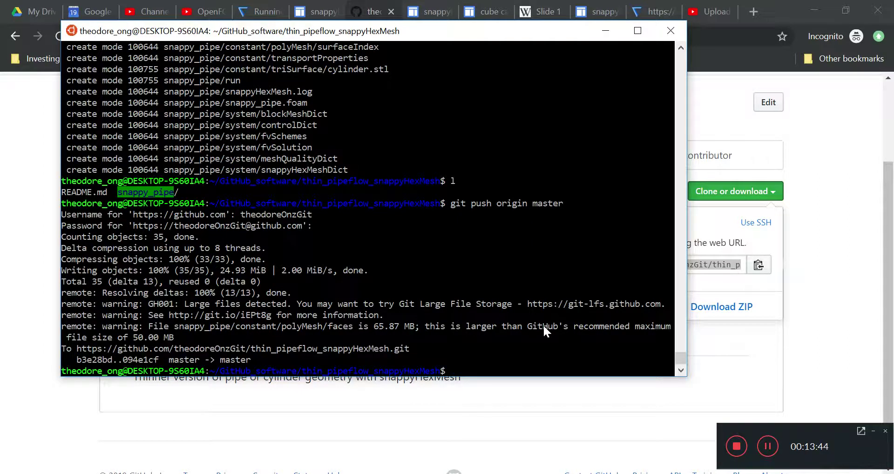
pyautogui.hotkey('alt', 'Tab')
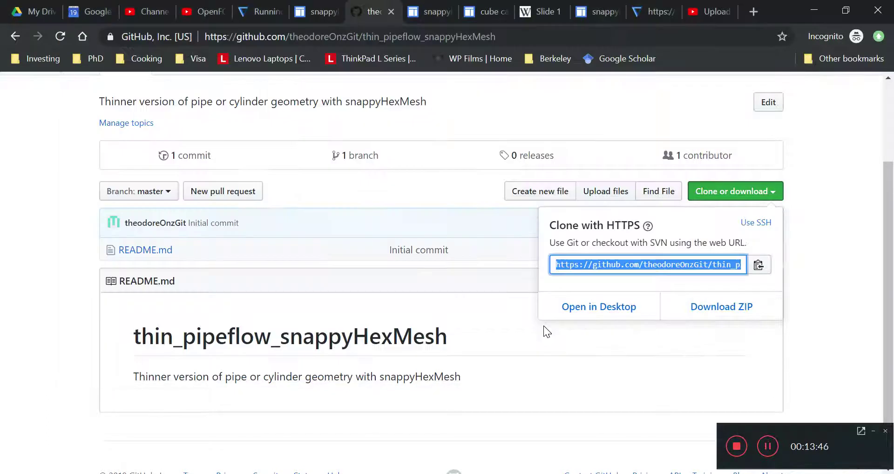
# - Reload the repository page, browse the pushed snappy_pipe folder, go back, and move the tab to the end
pyautogui.click(60, 36)
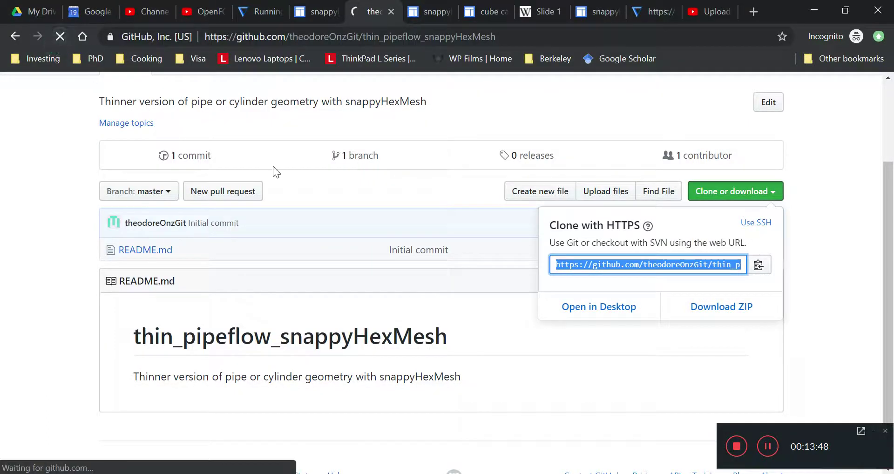
pyautogui.click(162, 251)
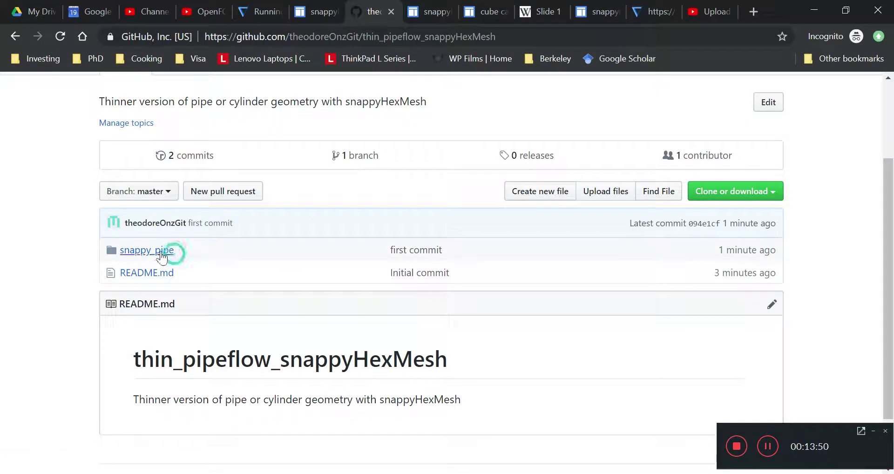
pyautogui.scroll(-1, 279, 303)
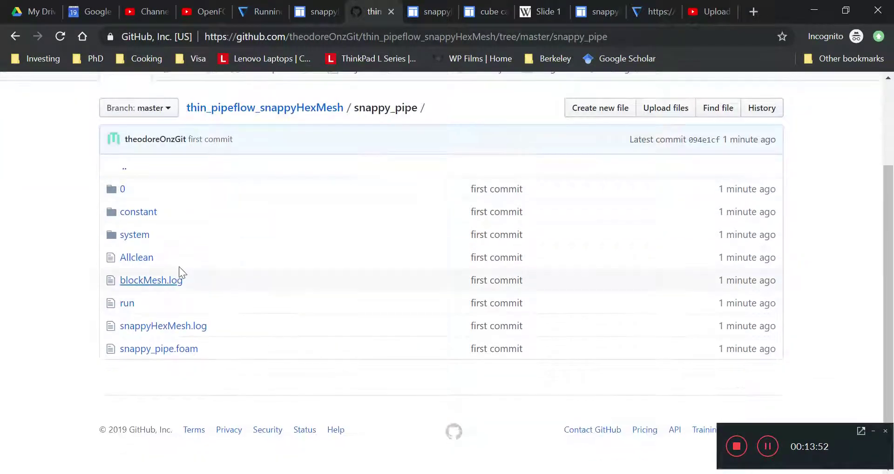
pyautogui.scroll(1, 197, 278)
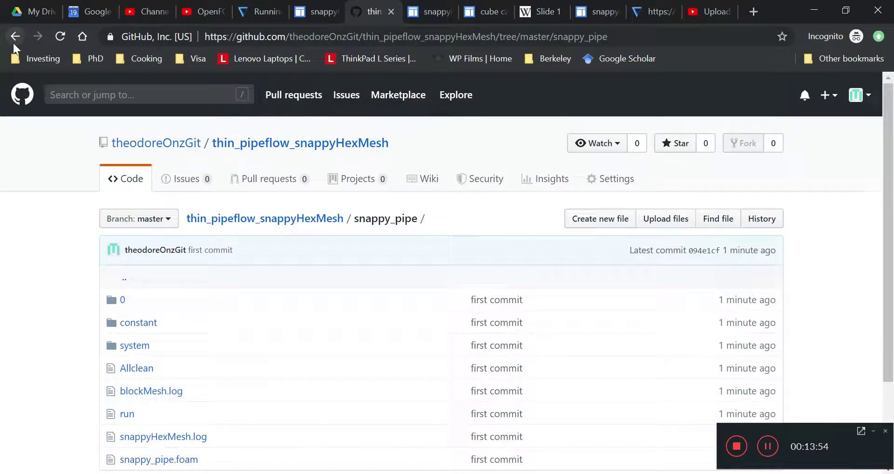
pyautogui.click(14, 39)
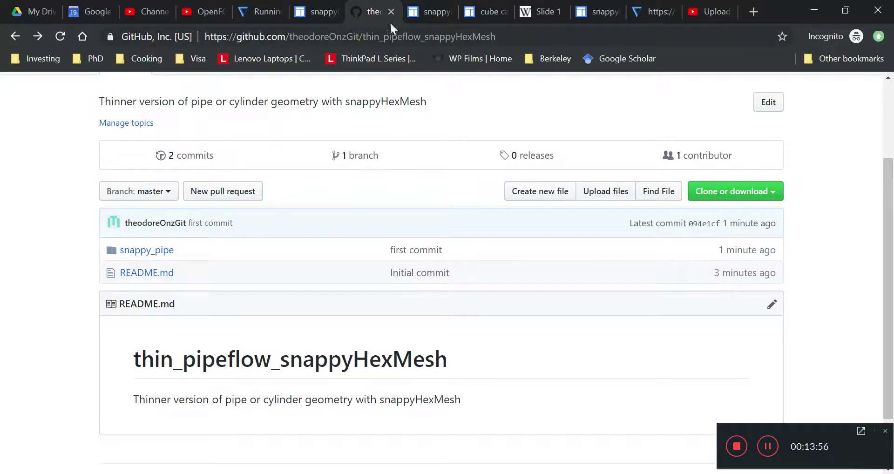
pyautogui.moveTo(357, 4); pyautogui.dragTo(698, 10)
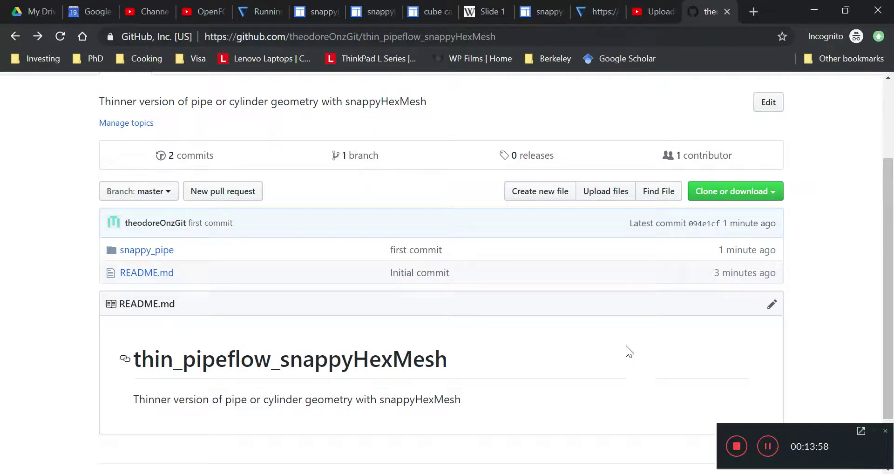